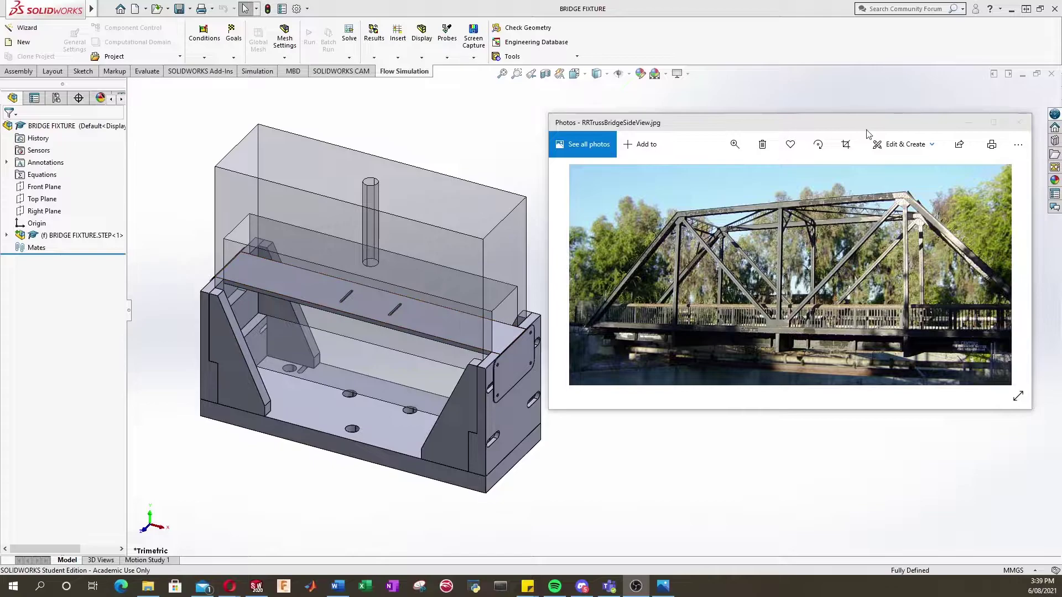
Examine the bridge fixture, checking the distance between its two end support plates and viewing the transparent build envelope from the end
left_click(965, 124)
scroll(222, 310, "down", 3)
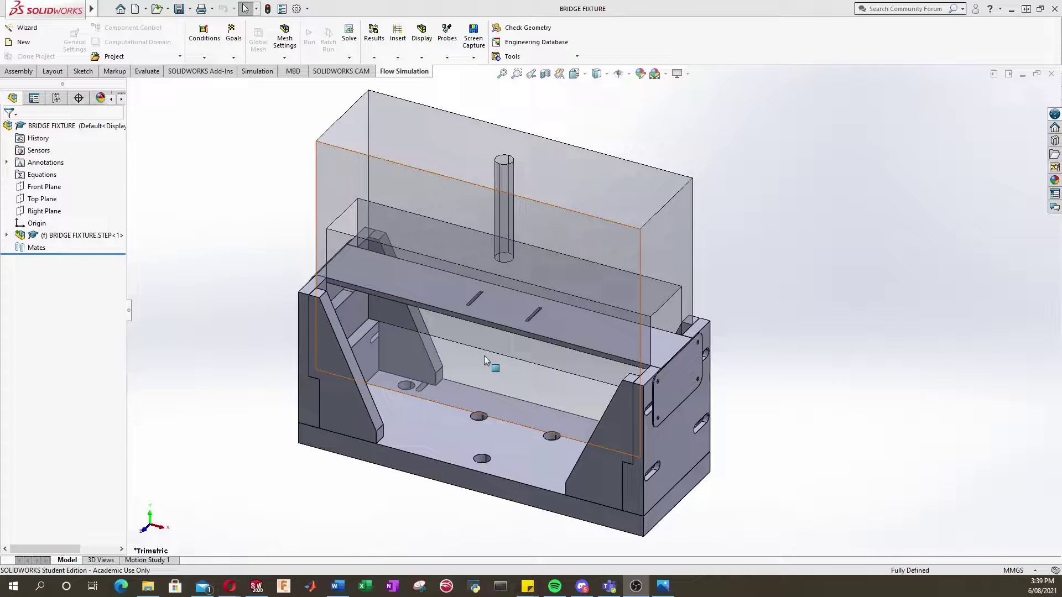
scroll(487, 360, "down", 2)
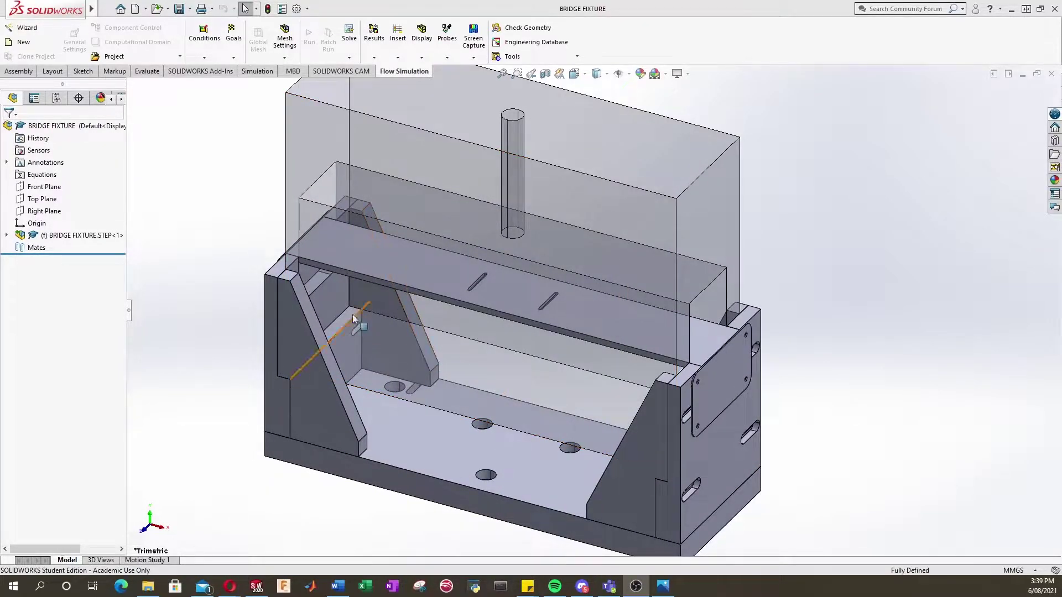
left_click(333, 303)
middle_click_drag(474, 337, 758, 329)
left_click(736, 354, "ctrl")
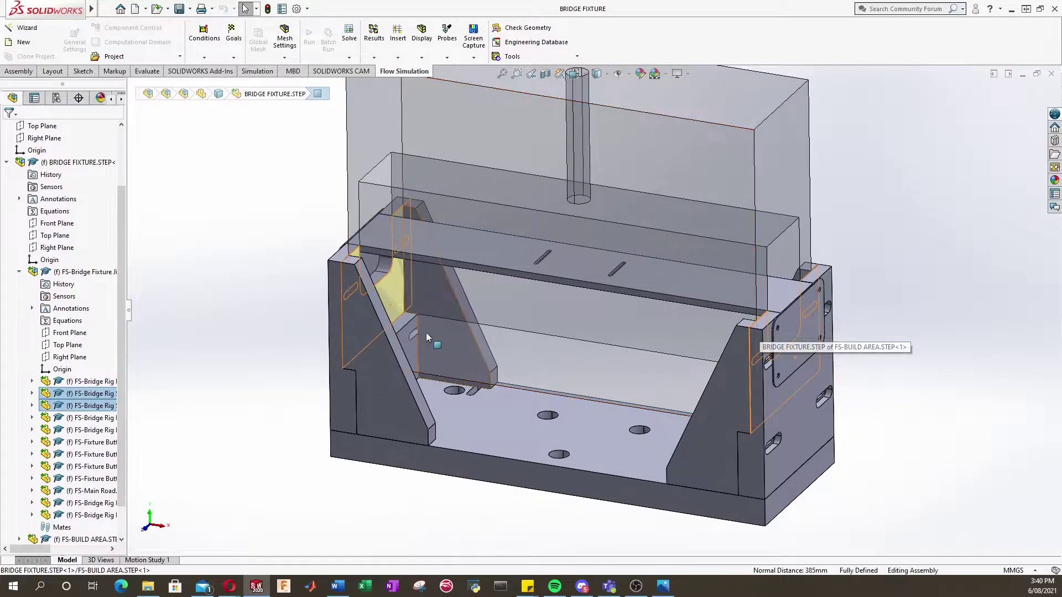
middle_click_drag(575, 375, 657, 287)
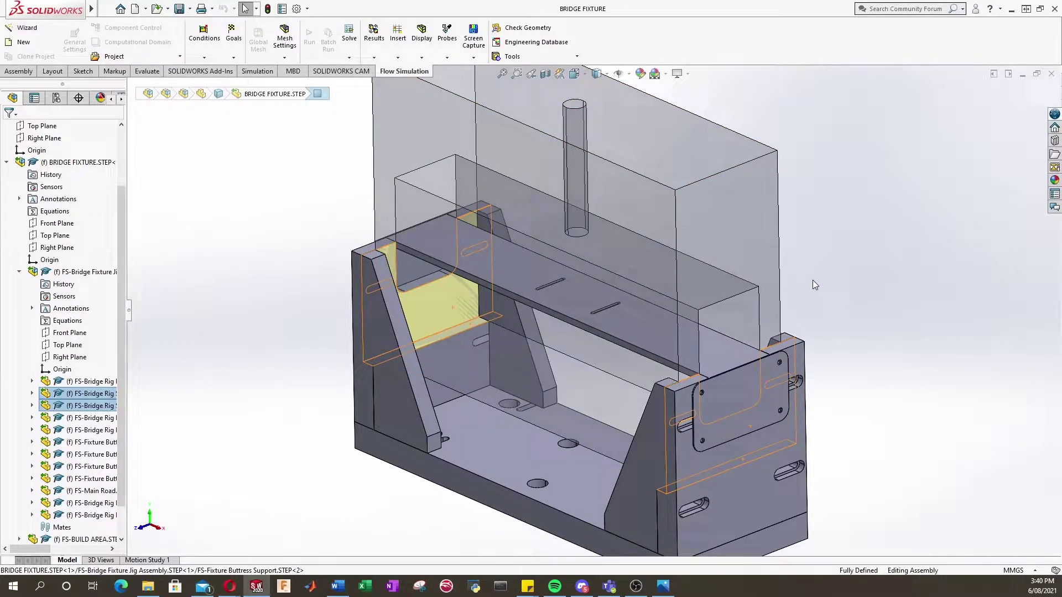
left_click(838, 241)
middle_click_drag(626, 330, 671, 364)
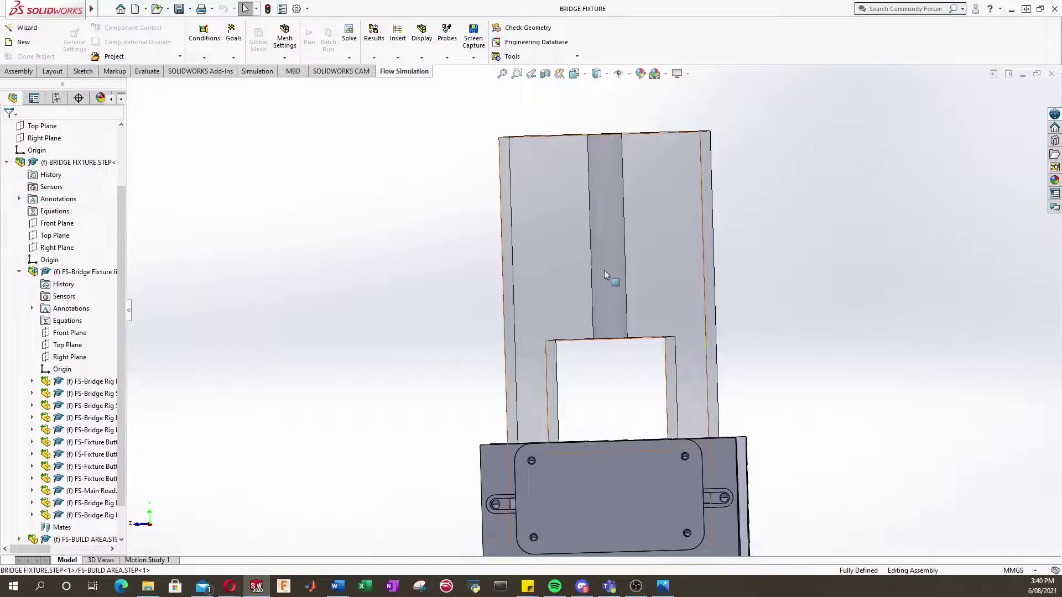
middle_click_drag(609, 417, 472, 364)
scroll(562, 404, "up", 3)
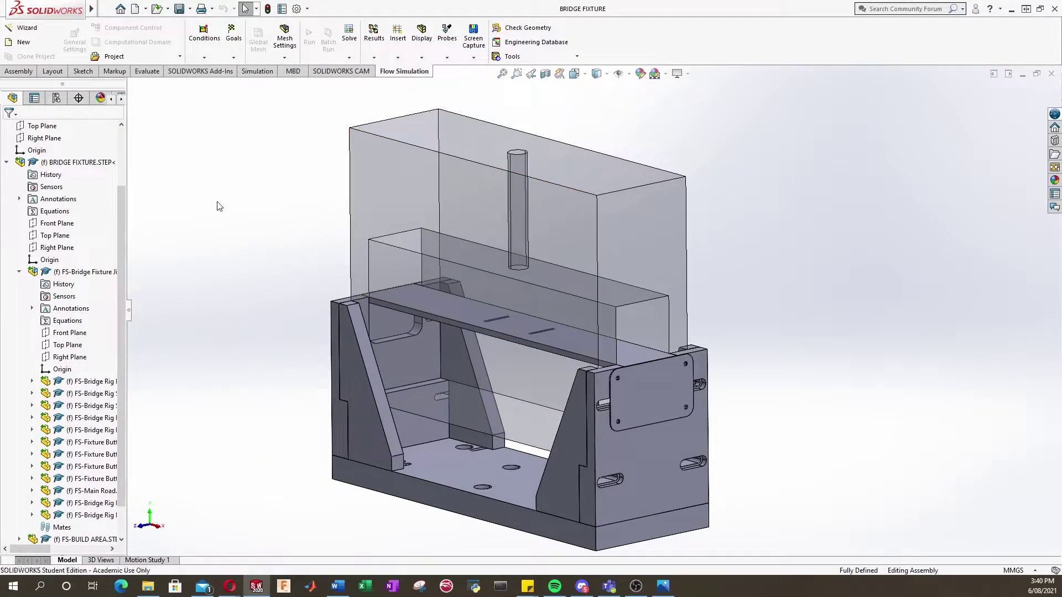
key("shift+c")
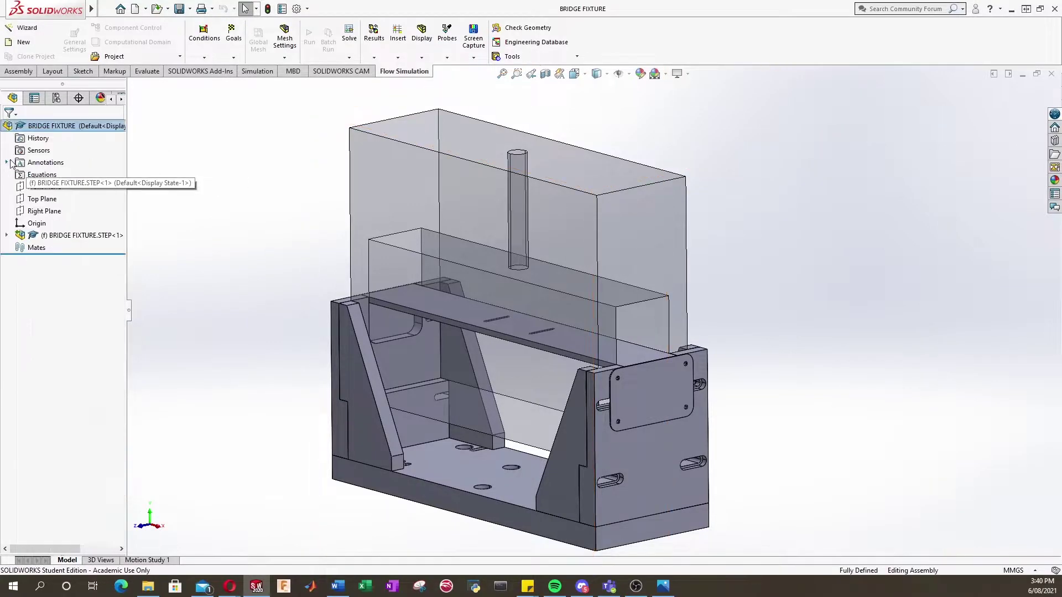
Create a new empty assembly document without inserting any component
left_click(106, 9)
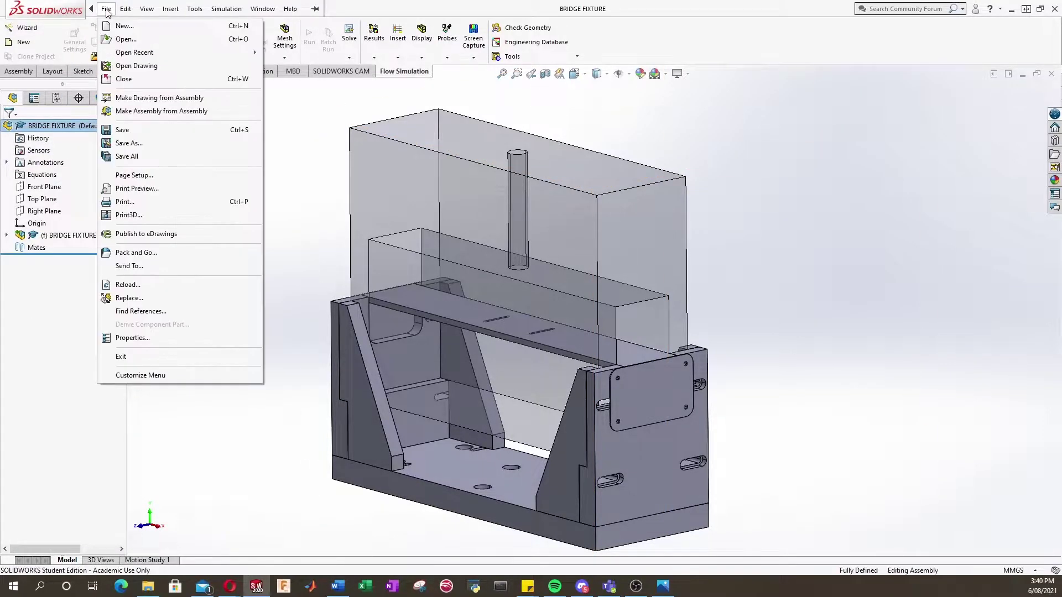
left_click(147, 27)
left_click_drag(467, 129, 497, 138)
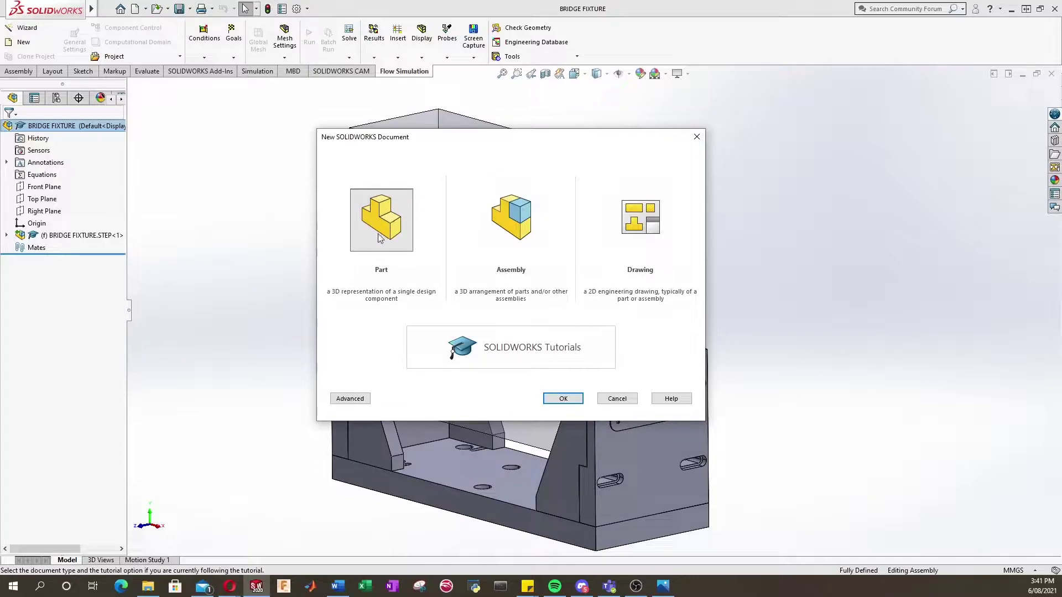
left_click(511, 232)
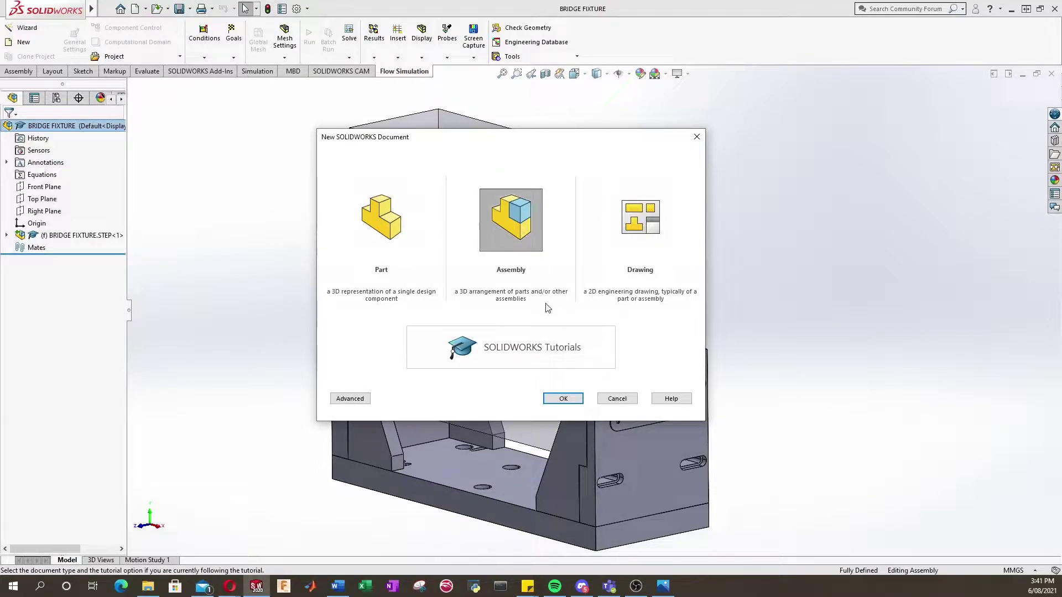
left_click(561, 400)
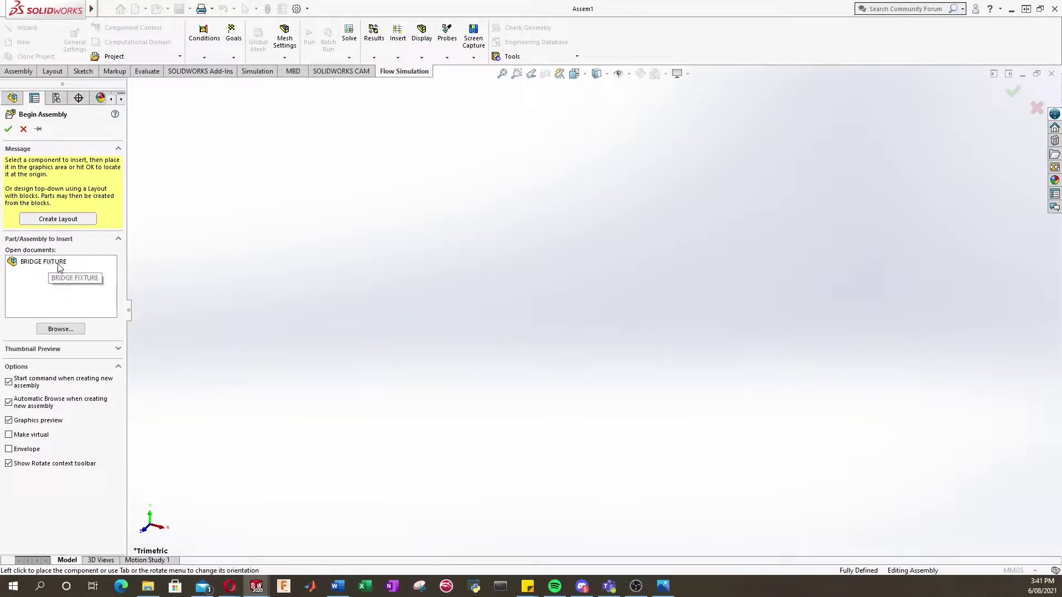
left_click(23, 129)
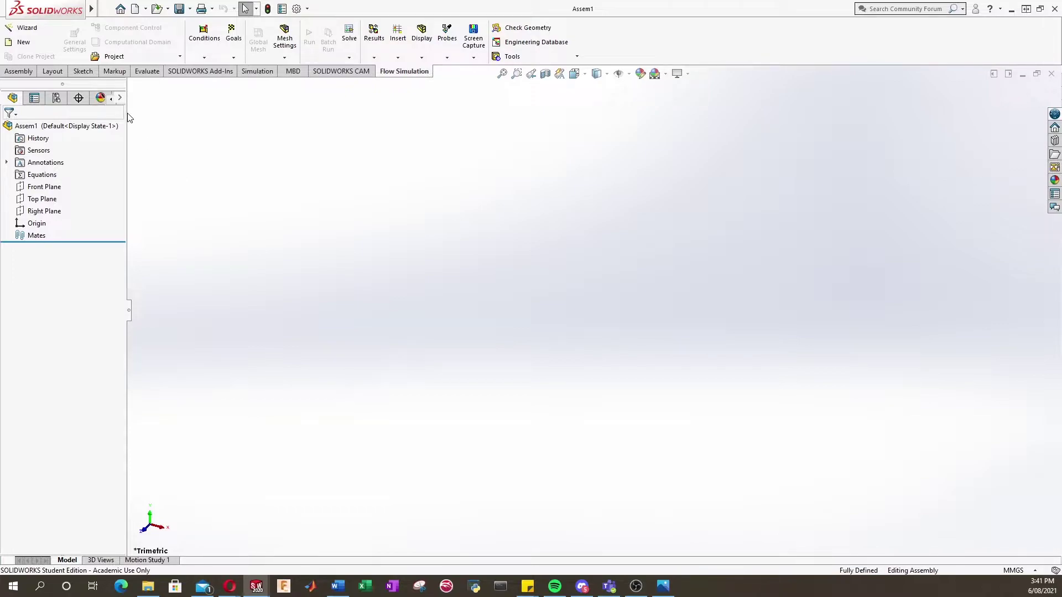
Start a sketch on the assembly's Front Plane
left_click(84, 72)
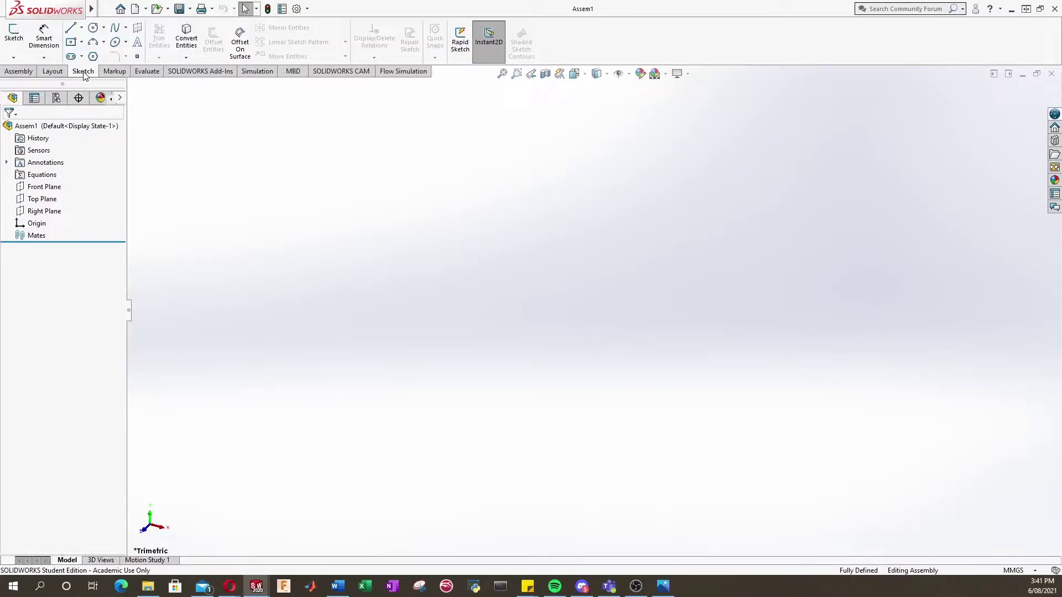
left_click(15, 43)
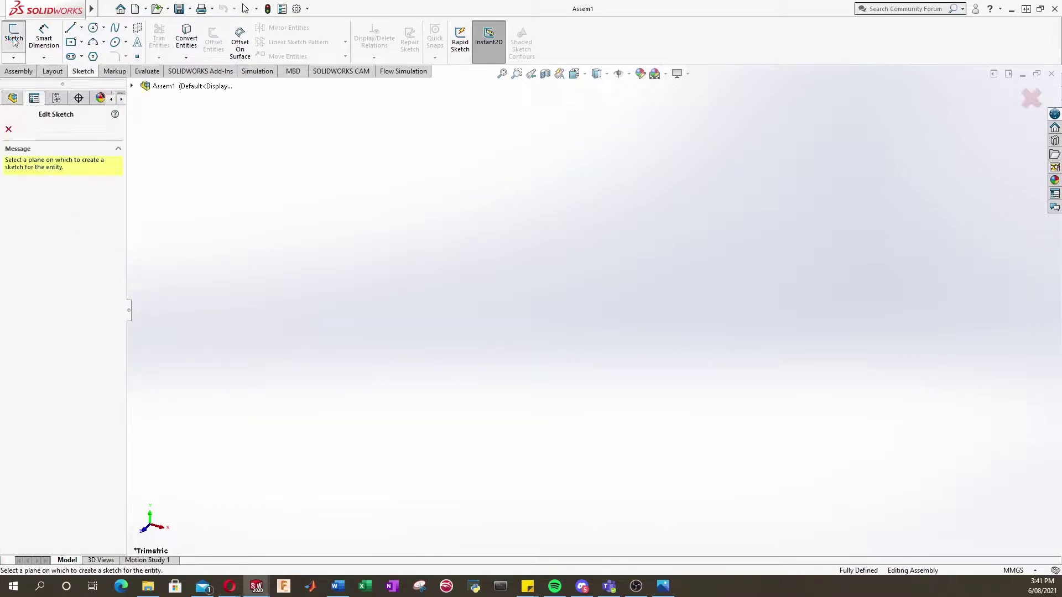
left_click(133, 87)
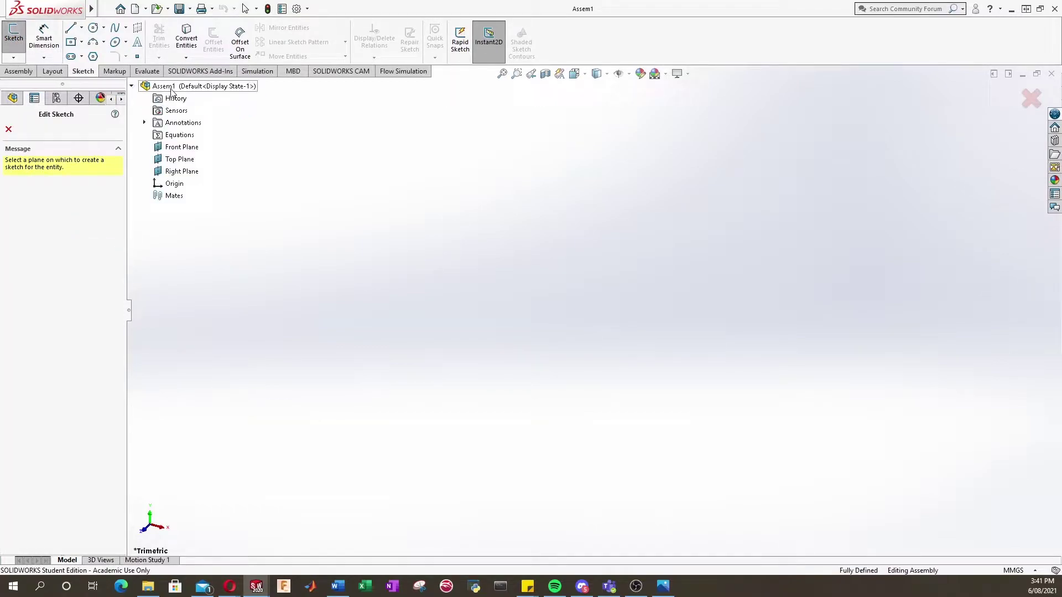
left_click(181, 147)
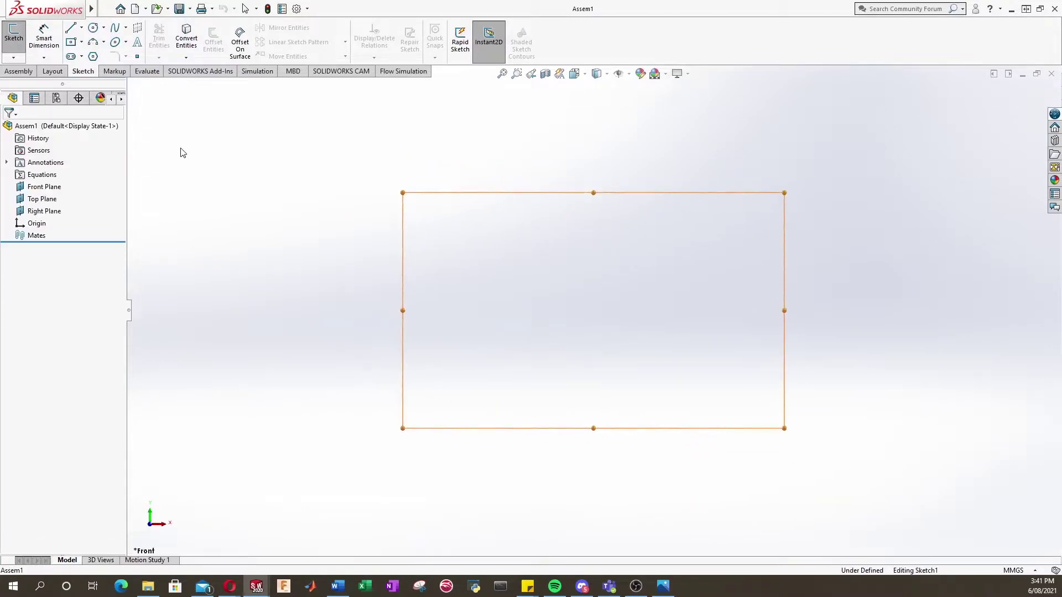
Sketch a closed half-truss outline in construction lines from the origin, with a base about 93 mm long, a sloped end, a horizontal top and a vertical side
left_click(70, 32)
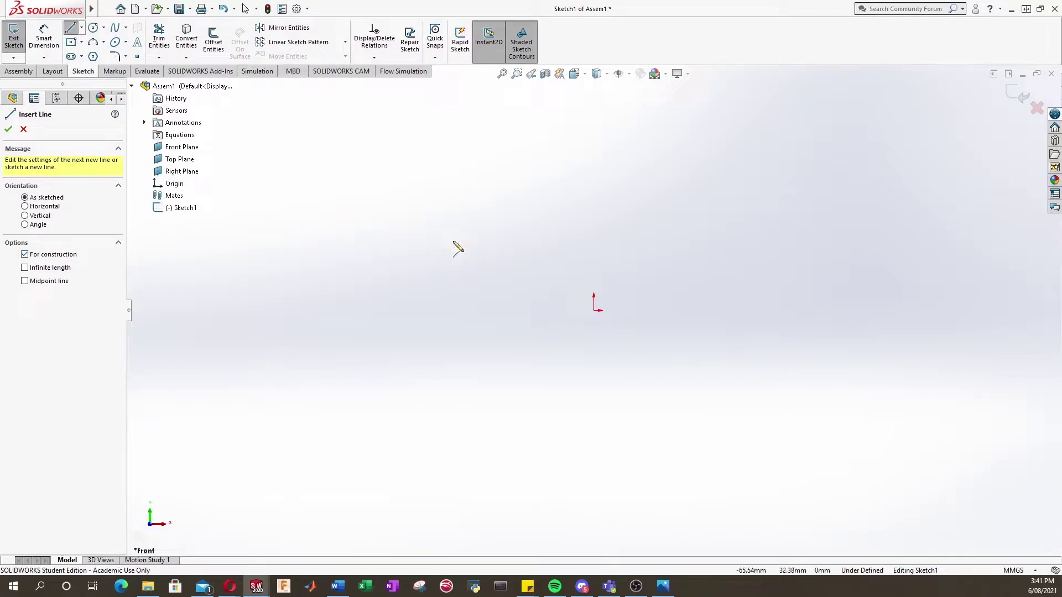
left_click(594, 311)
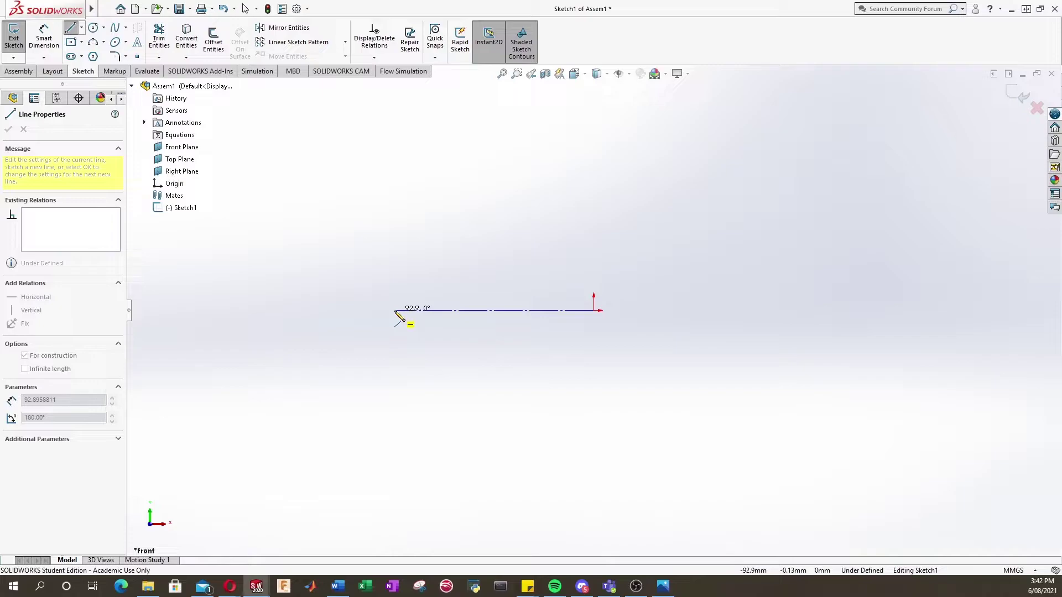
left_click(395, 310)
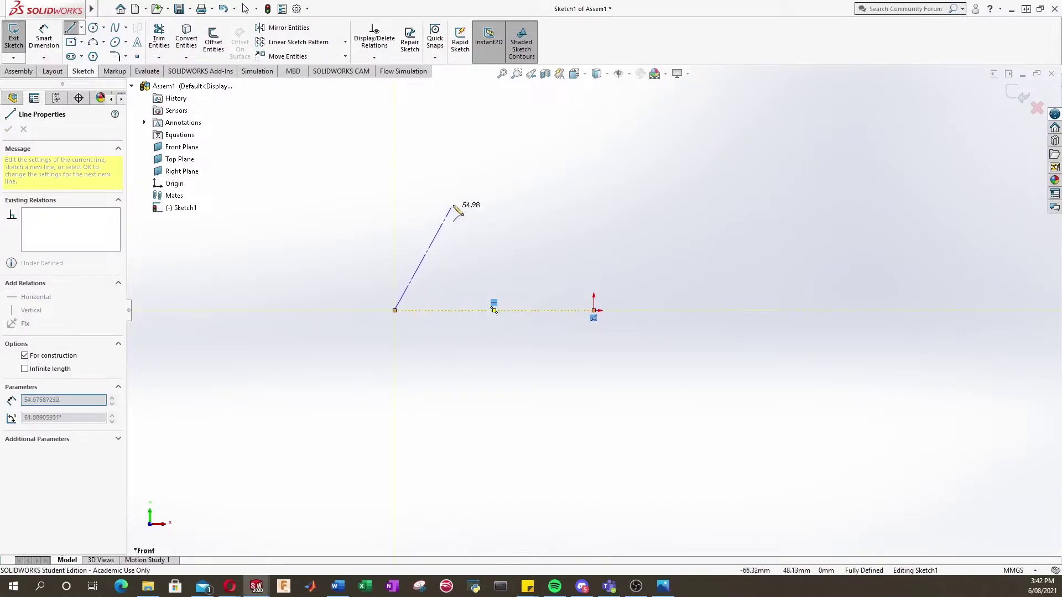
left_click(481, 175)
left_click(594, 175)
left_click(594, 310)
key("Escape")
key("Escape")
Consult the truss bridge photo and add a construction diagonal about 84 mm long from the outline's upper-left corner to the origin
left_click(667, 590)
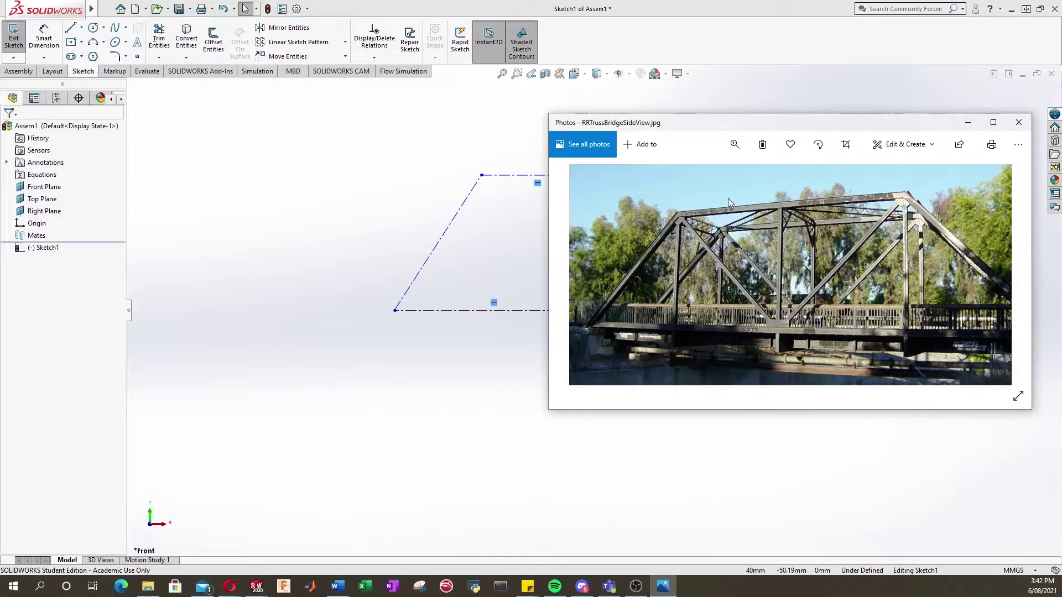
mouse_move(724, 129)
left_mouse_down()
mouse_move(761, 116)
mouse_move(686, 299)
mouse_move(658, 217)
left_mouse_up()
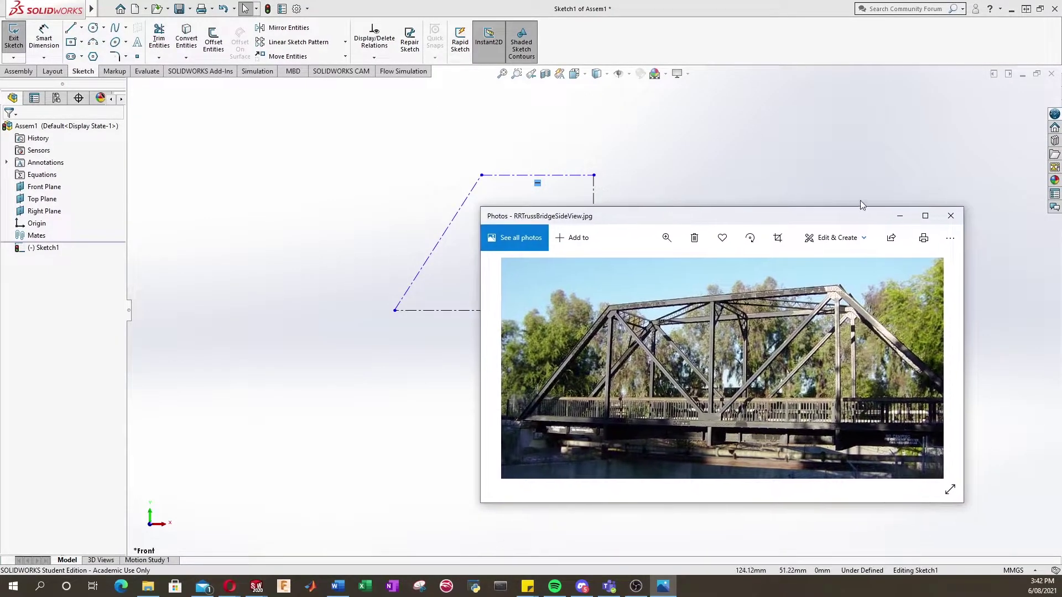
left_click(893, 215)
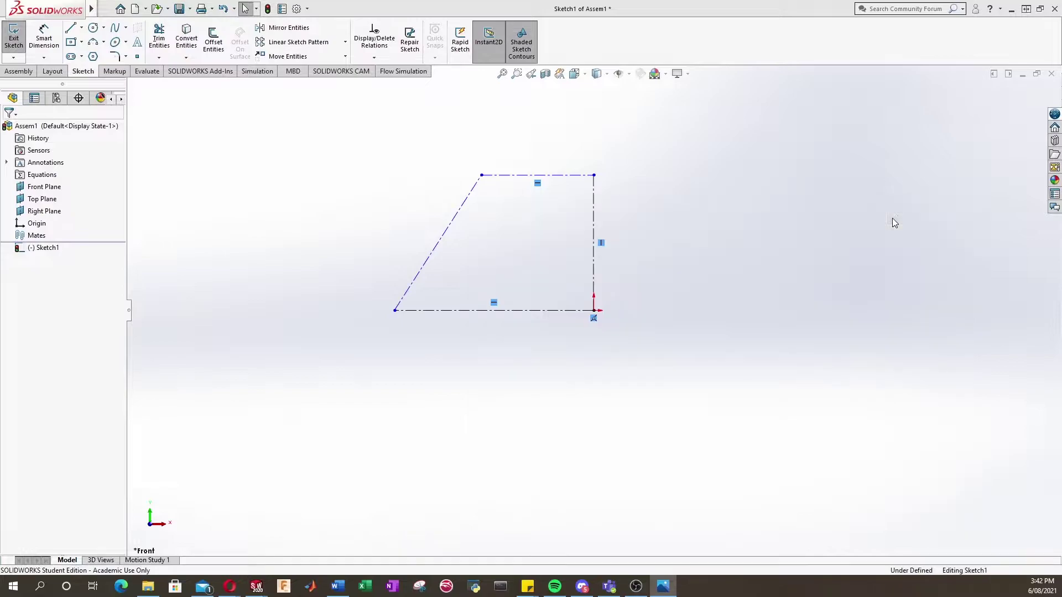
left_click(70, 28)
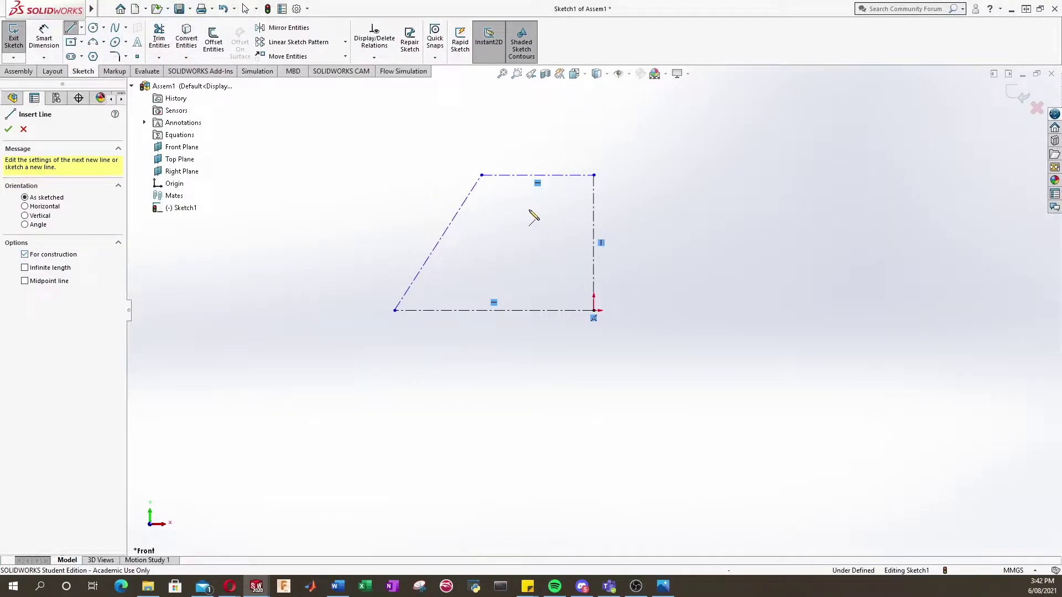
left_click(482, 175)
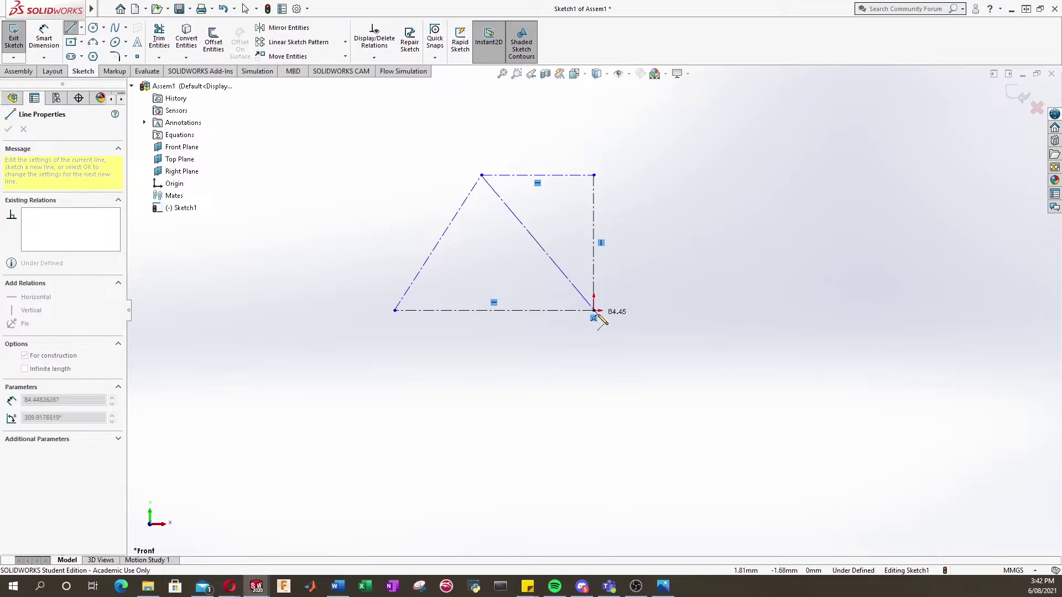
left_click(593, 311)
key("Escape")
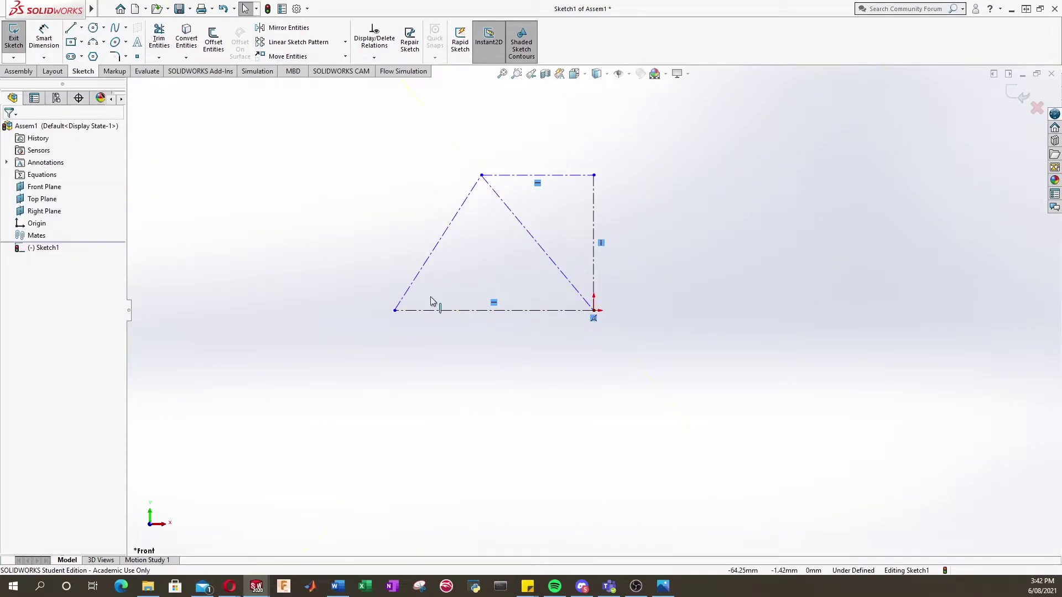
Add a construction line from the outline's upper-left corner to the base line's midpoint and constrain it vertical
left_click(70, 27)
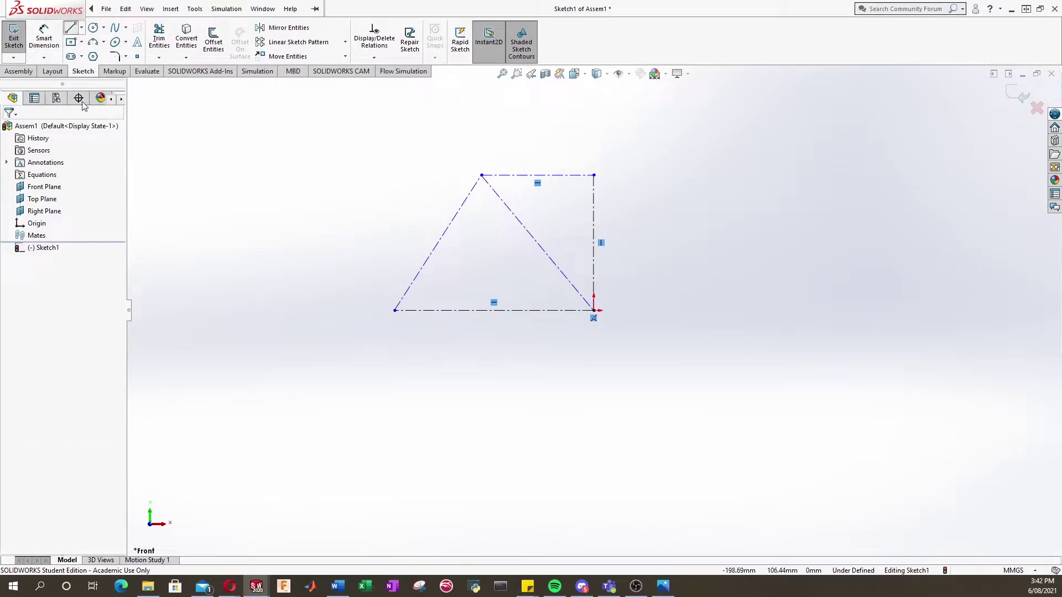
left_click(481, 176)
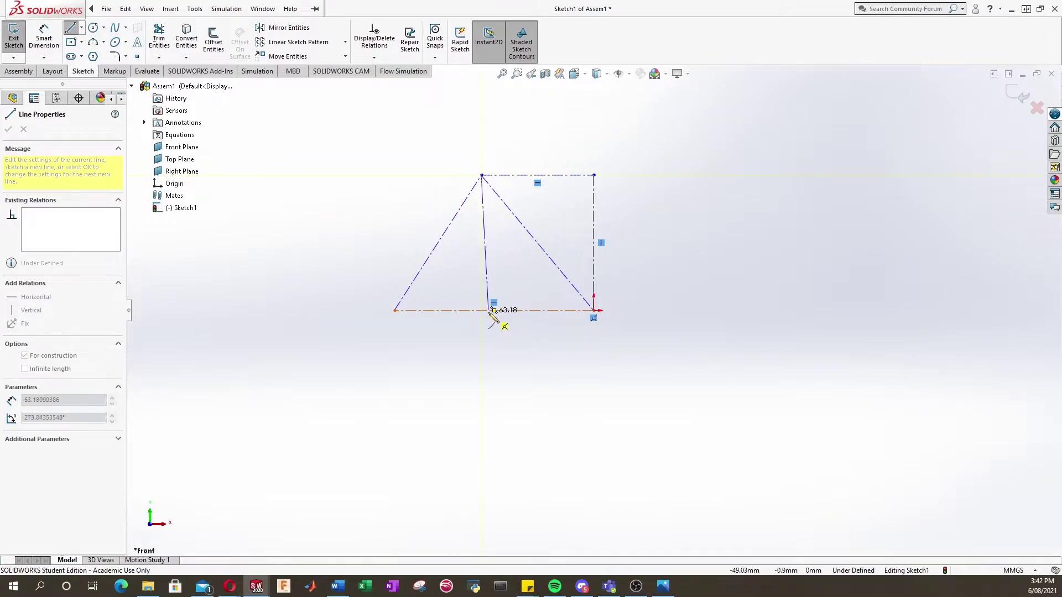
left_click(493, 310)
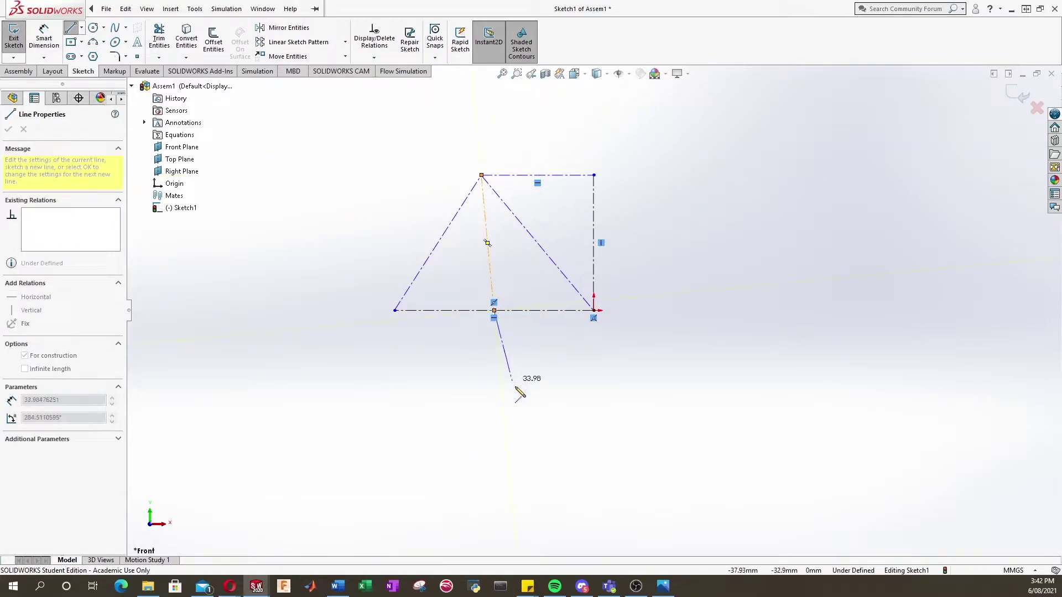
key("Escape")
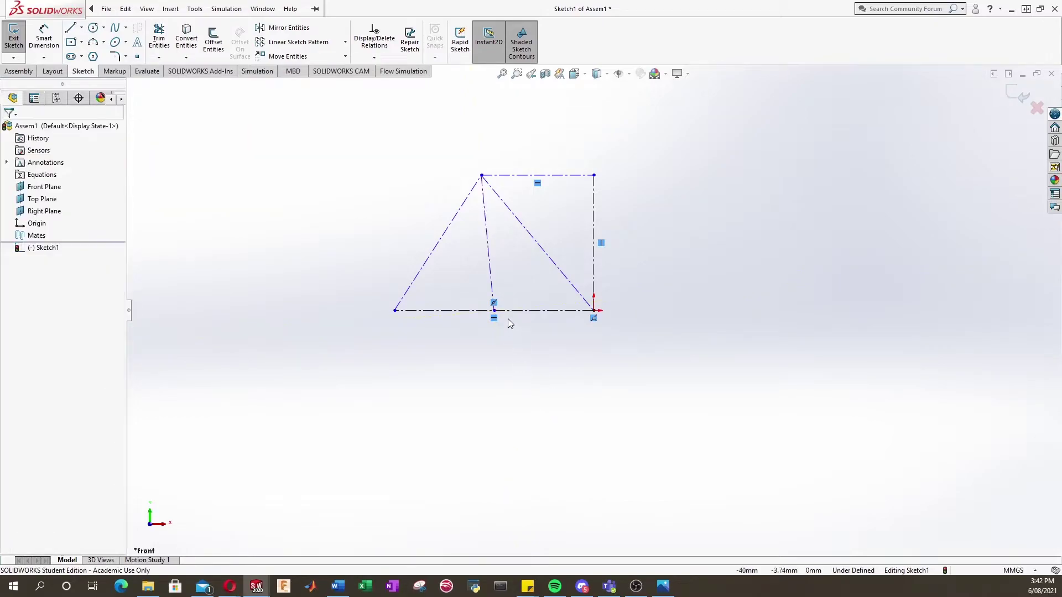
left_click(490, 256)
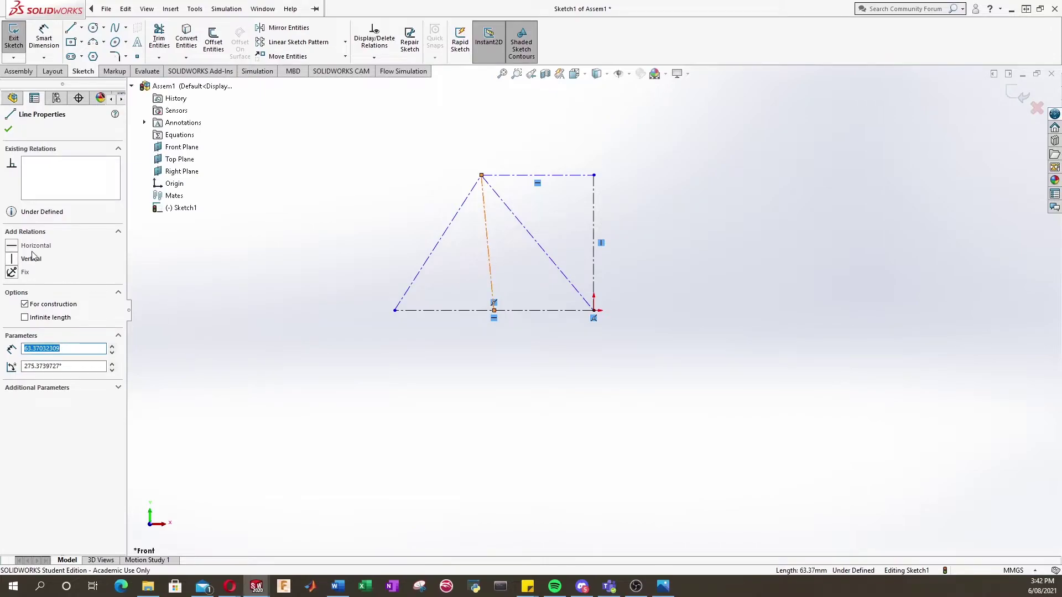
left_click(17, 259)
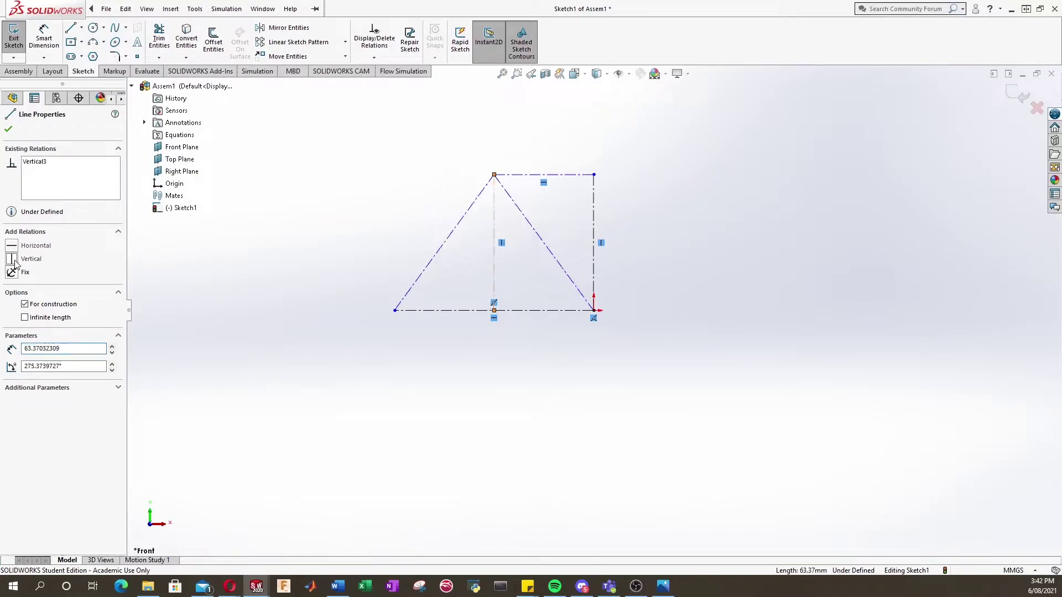
left_click(255, 295)
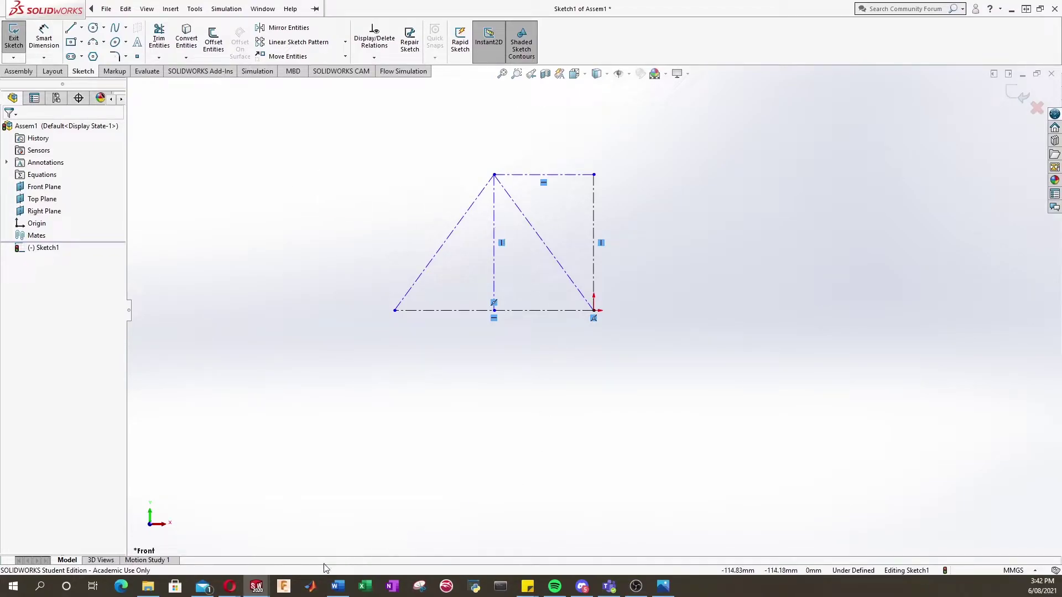
Switch to the BRIDGE FIXTURE assembly and measure the vertical distance between the stand-off's lower ledge and the top face above it
mouse_move(257, 585)
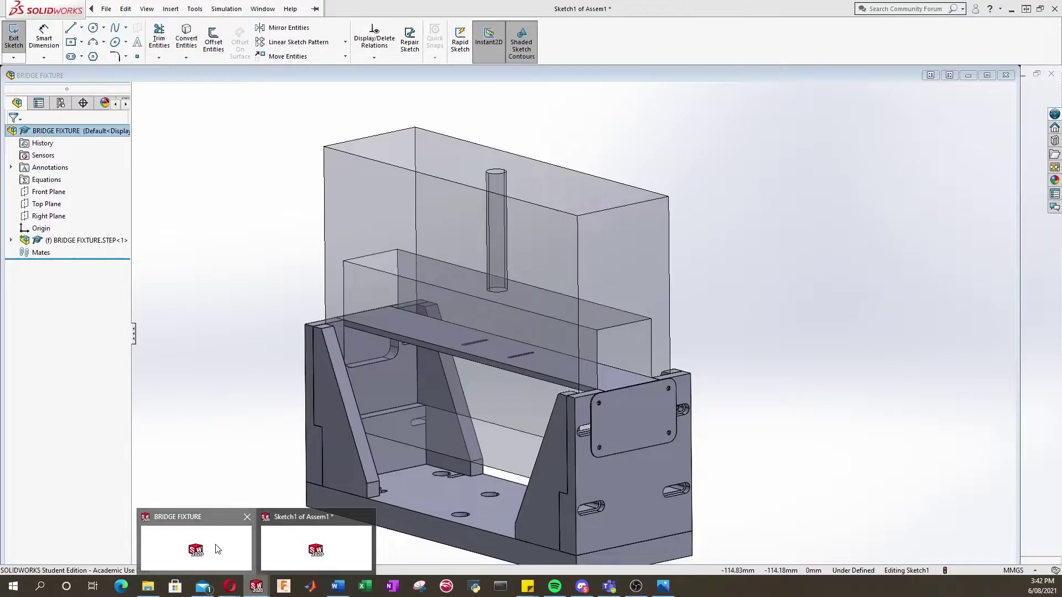
left_click(213, 549)
left_click(115, 71)
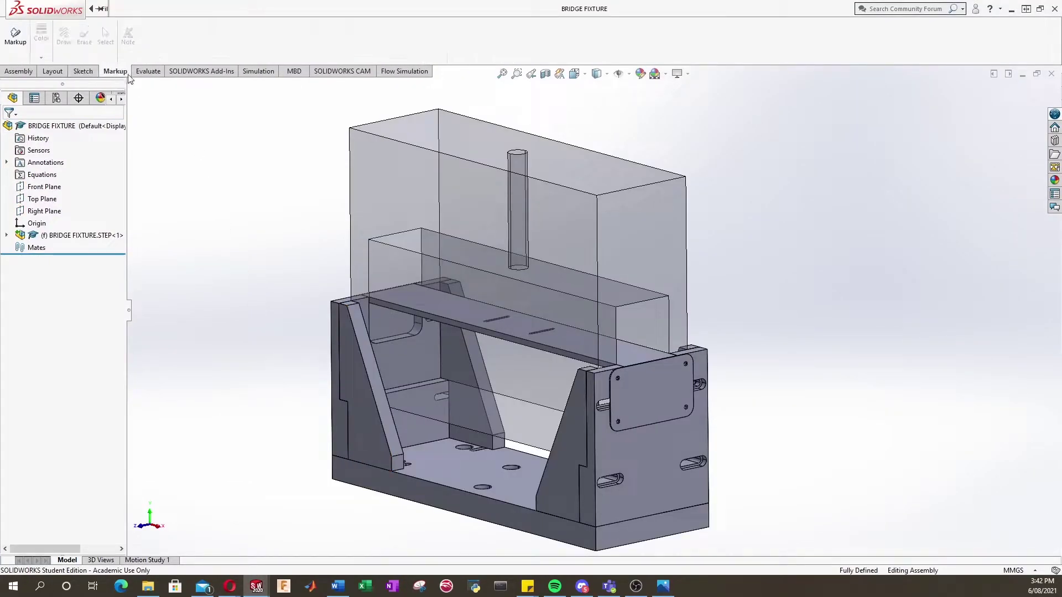
left_click(147, 70)
left_click(156, 40)
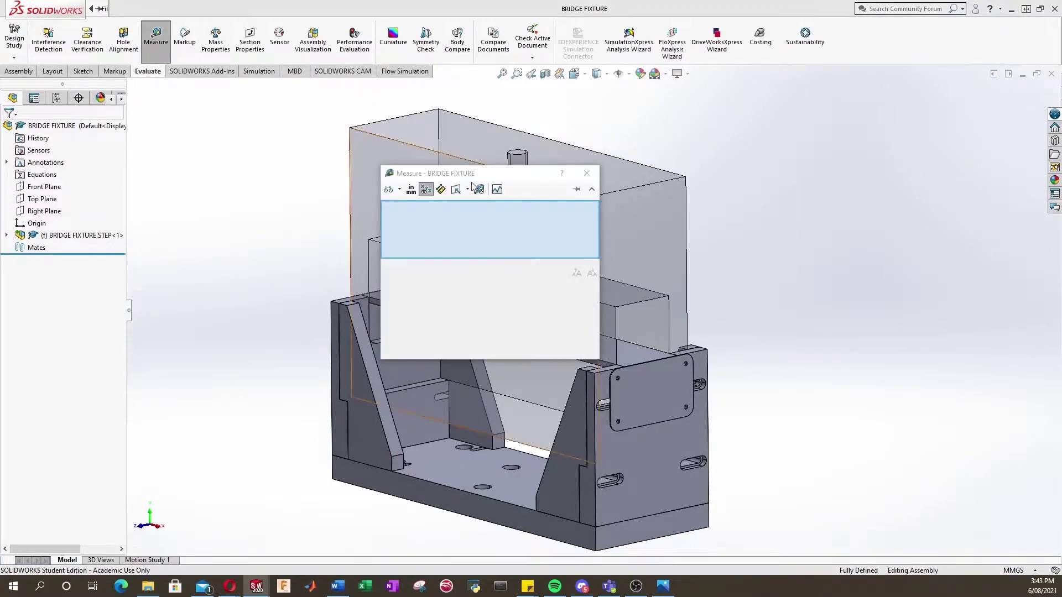
scroll(522, 367, "down", 5)
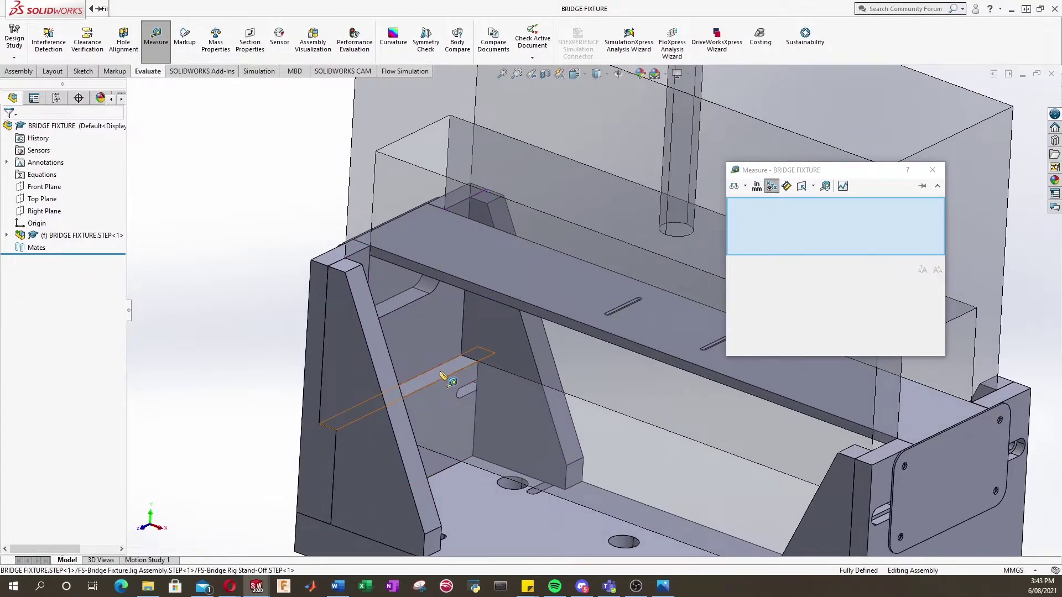
left_click(444, 376)
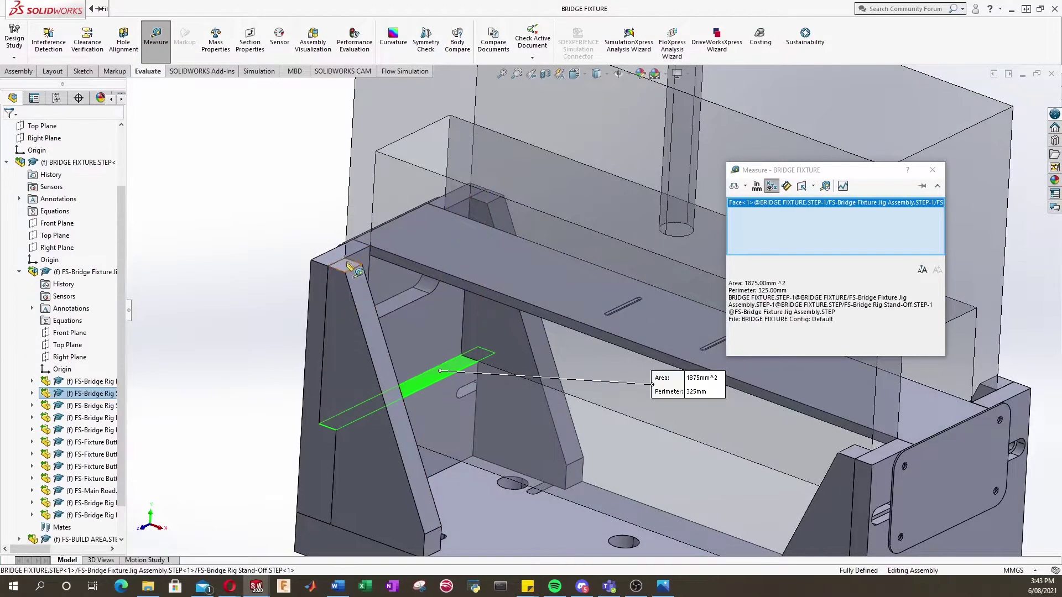
left_click(339, 258)
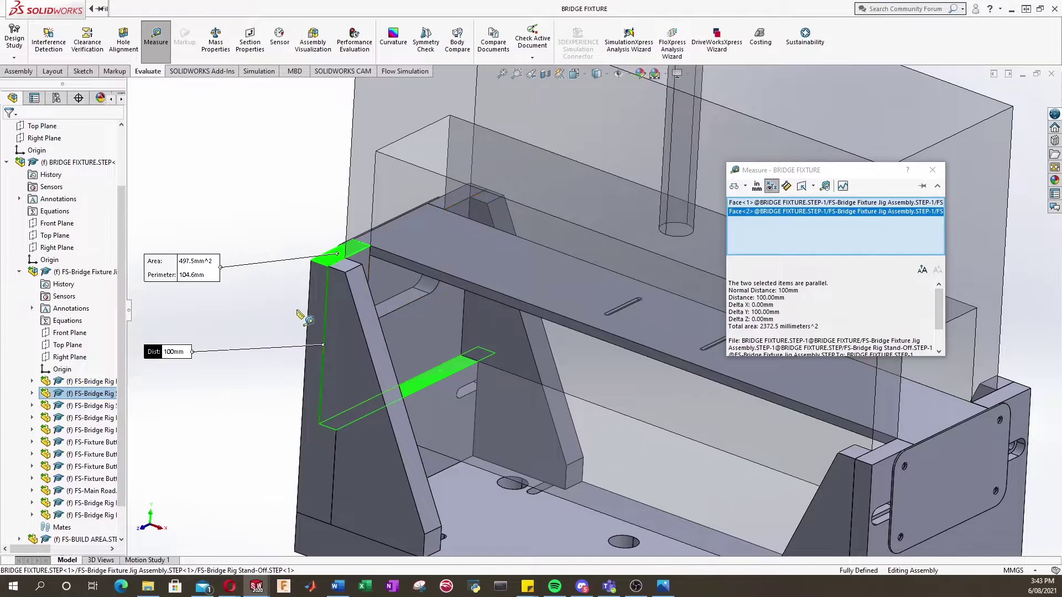
left_click(285, 302)
Measure the length of the main road plate's lower edge and its distance to the plate's top face
left_click(411, 270)
left_click(420, 255)
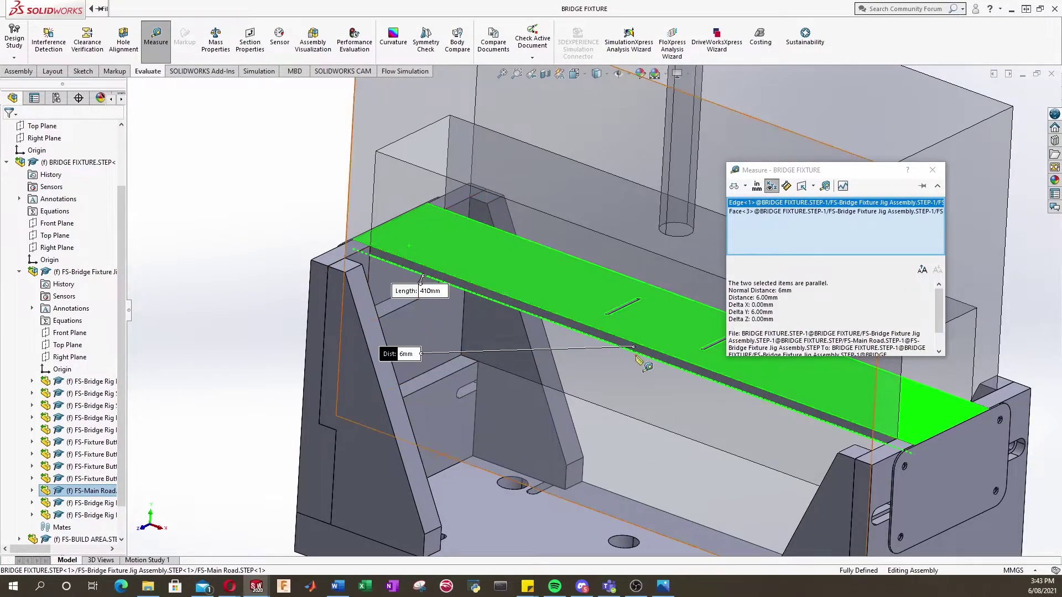
middle_click_drag(498, 340, 414, 371)
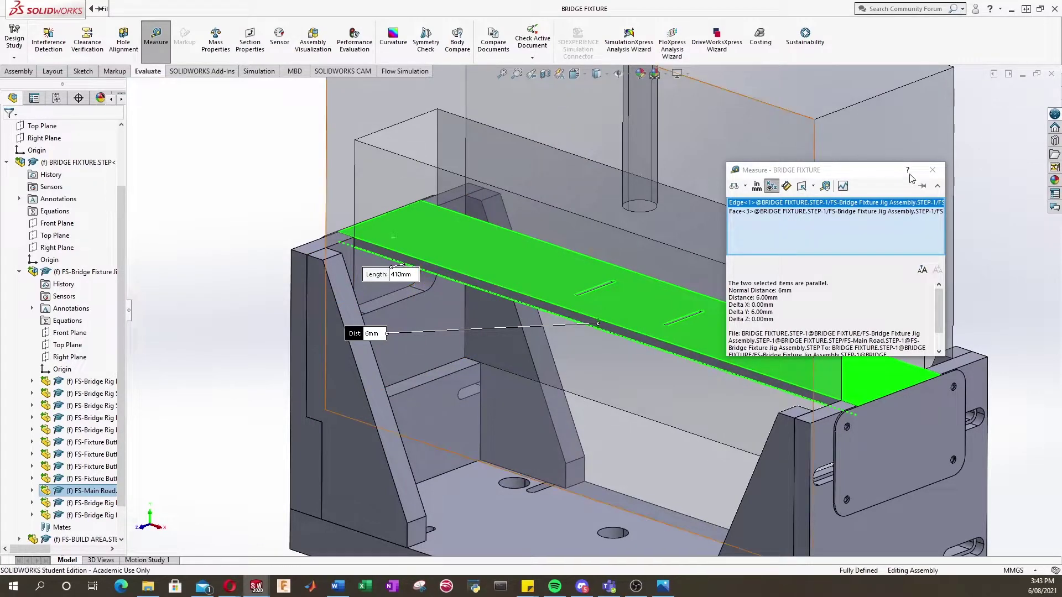
left_click(933, 170)
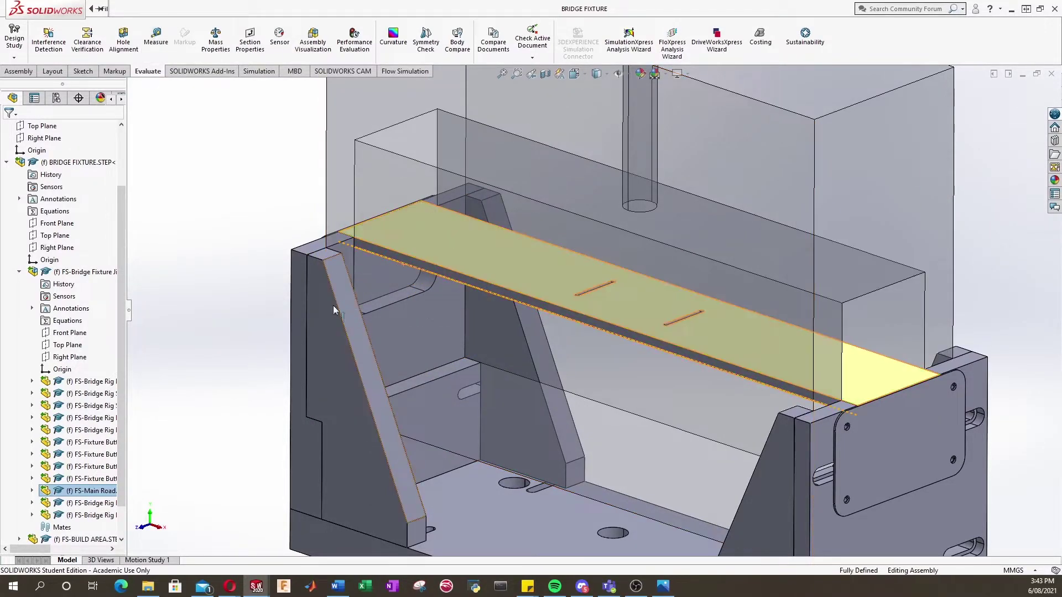
Return to the truss sketch in Assem1 and dimension the height between its top and base lines as 94 mm
mouse_move(254, 591)
left_click(293, 548)
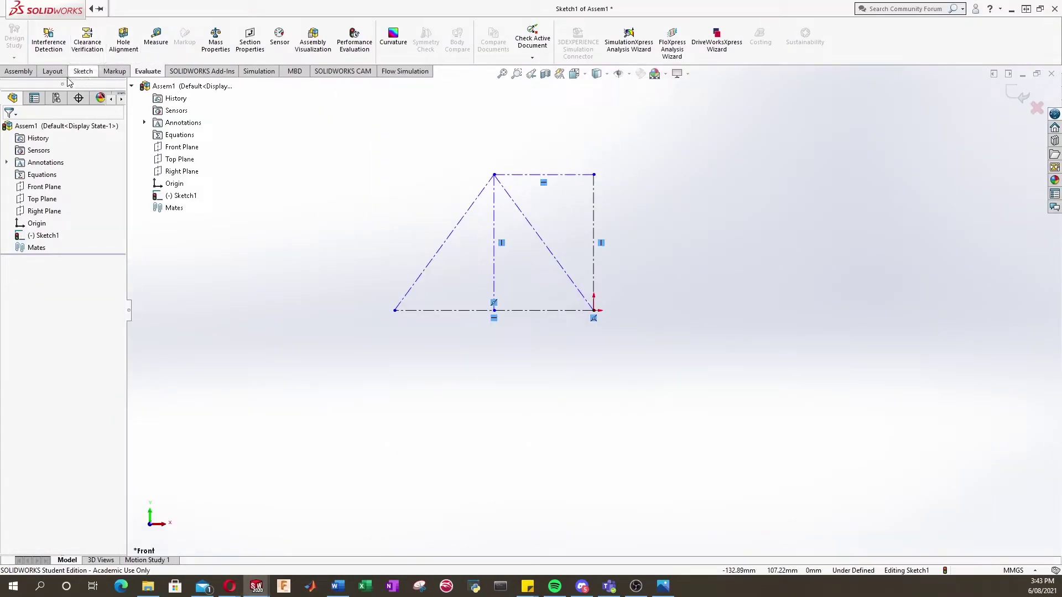
left_click(90, 74)
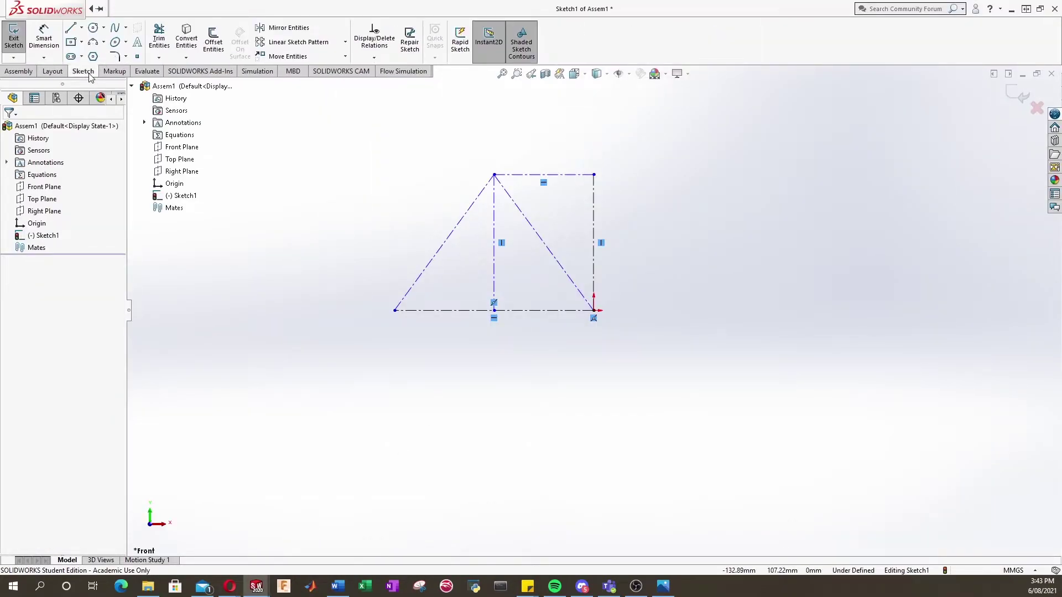
left_click(44, 37)
left_click(564, 178)
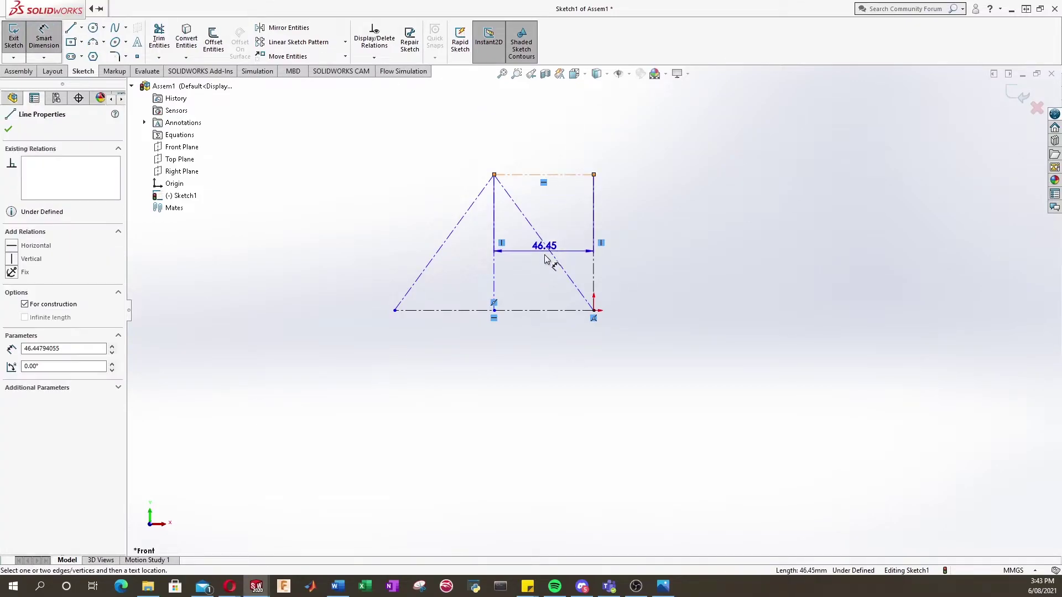
left_click(545, 311)
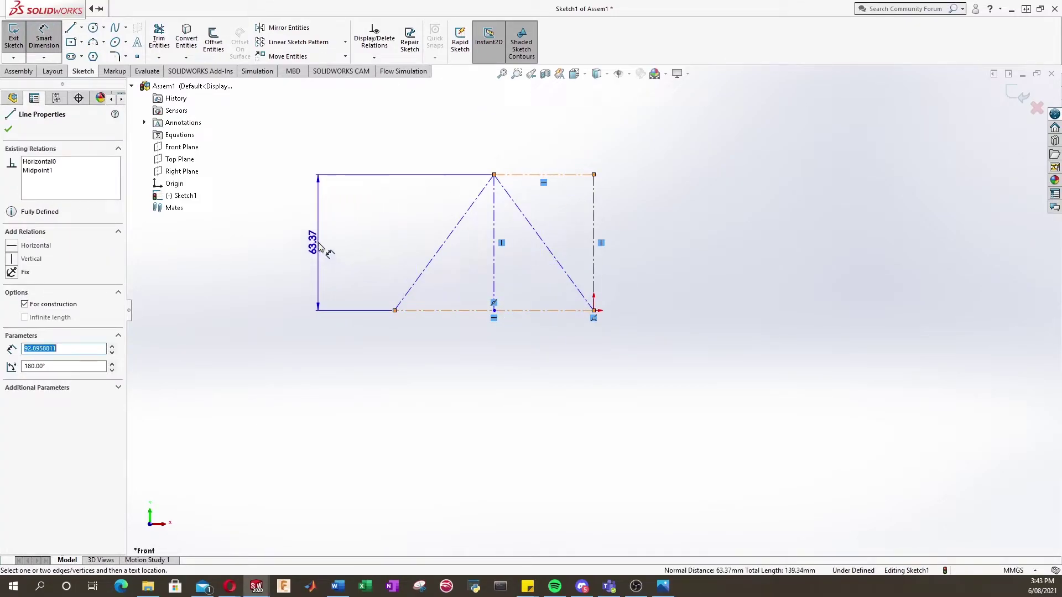
left_click(320, 243)
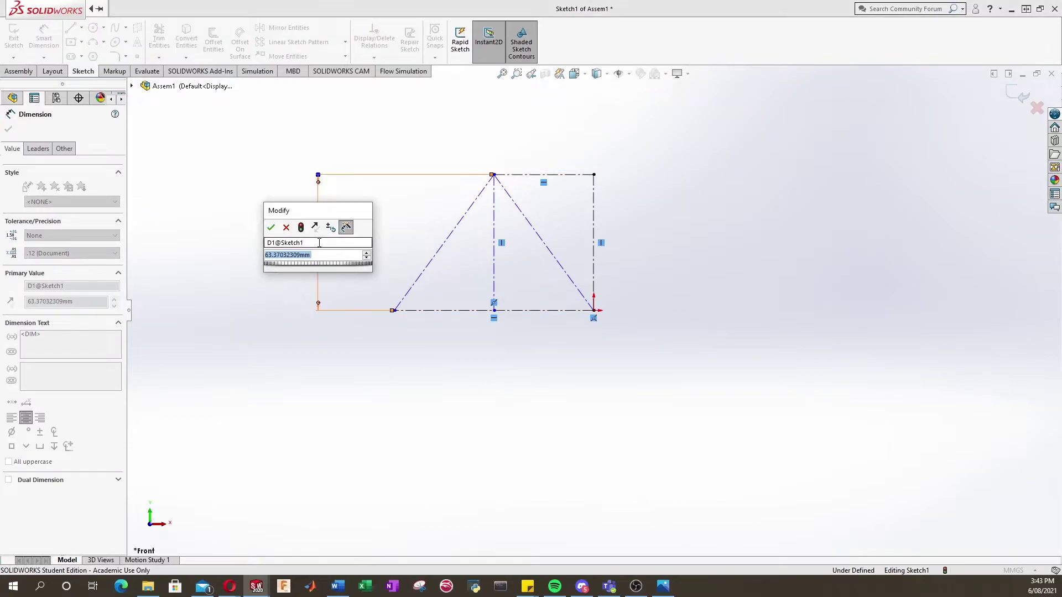
type("94")
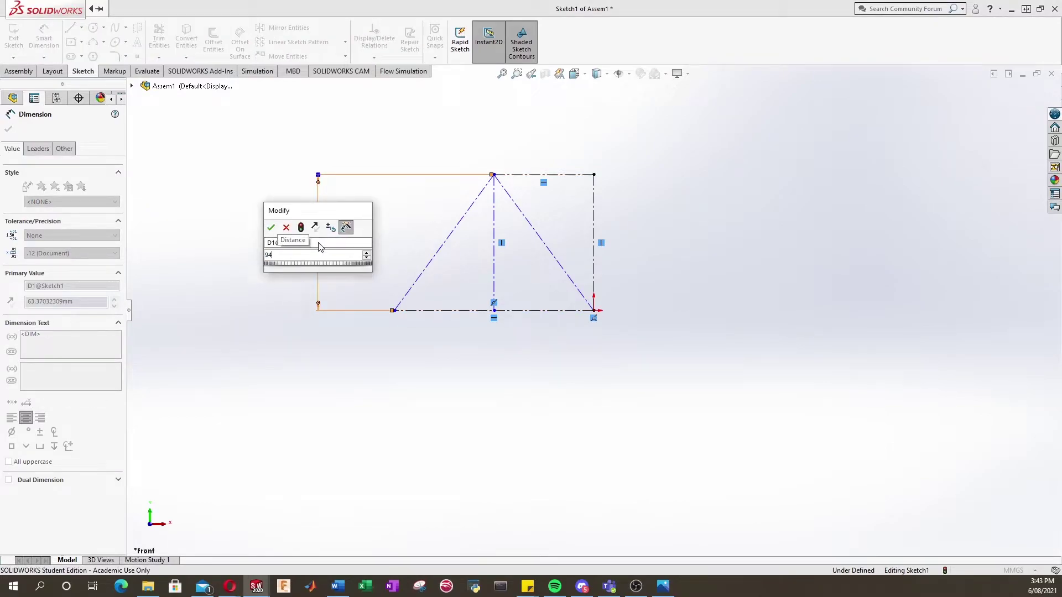
key("Return")
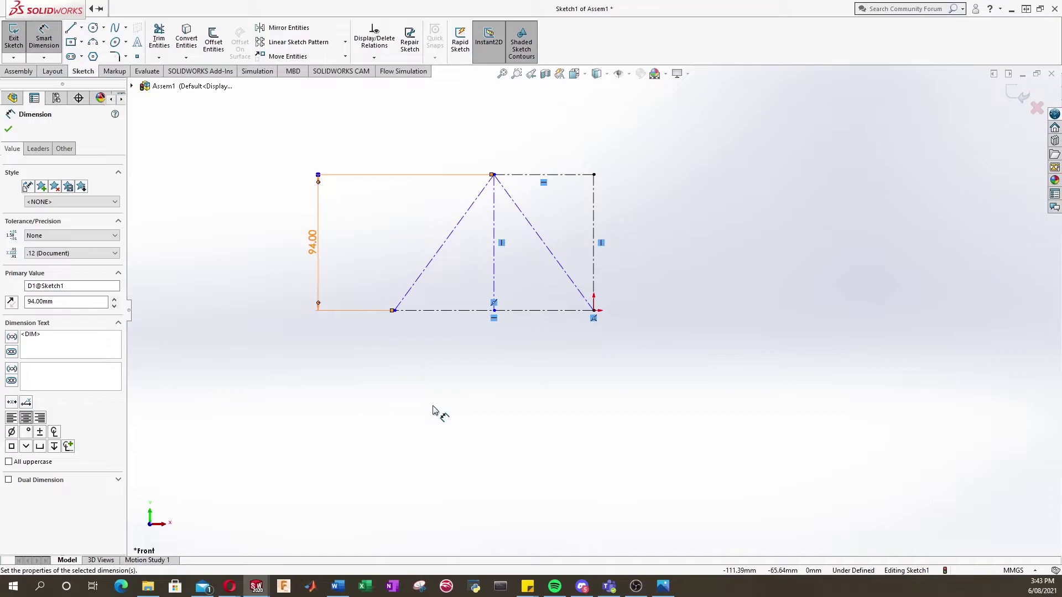
left_click(434, 412)
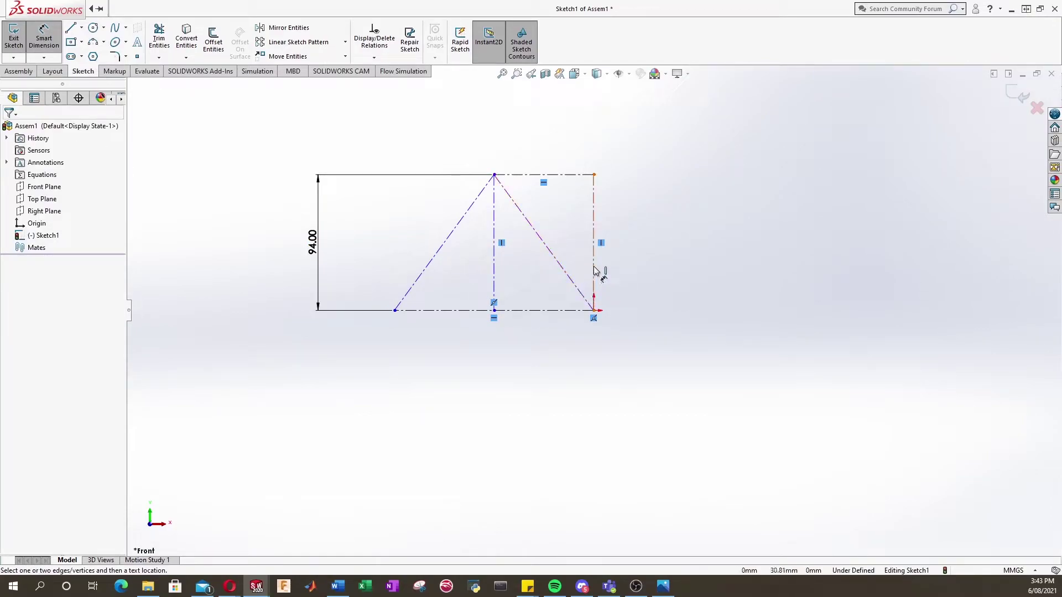
Dimension the half-truss base from the vertical side at the origin to the outline's lower-left corner as 385/2 mm
left_click(594, 227)
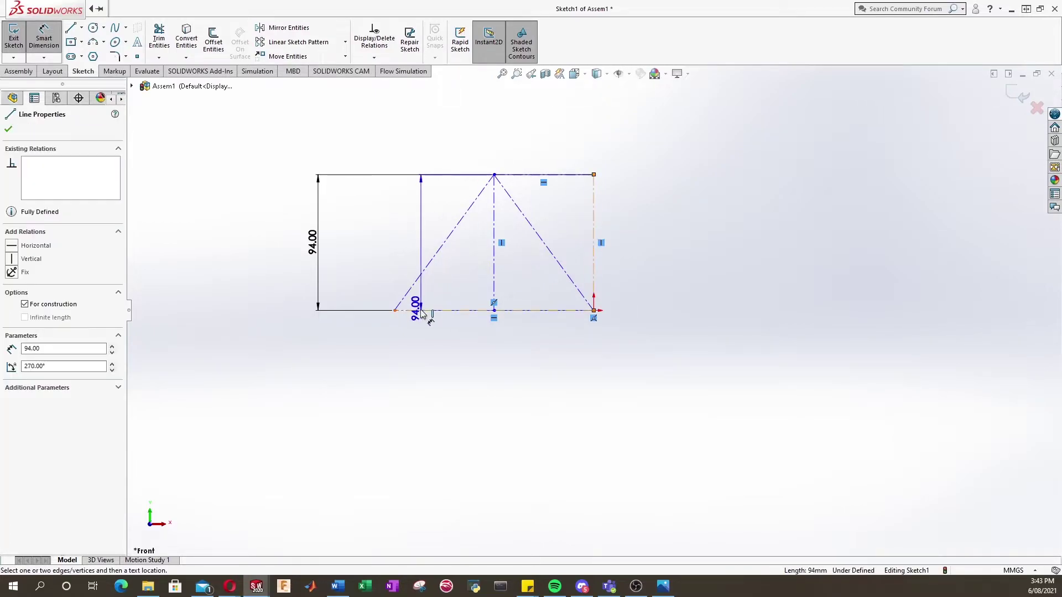
left_click(394, 311)
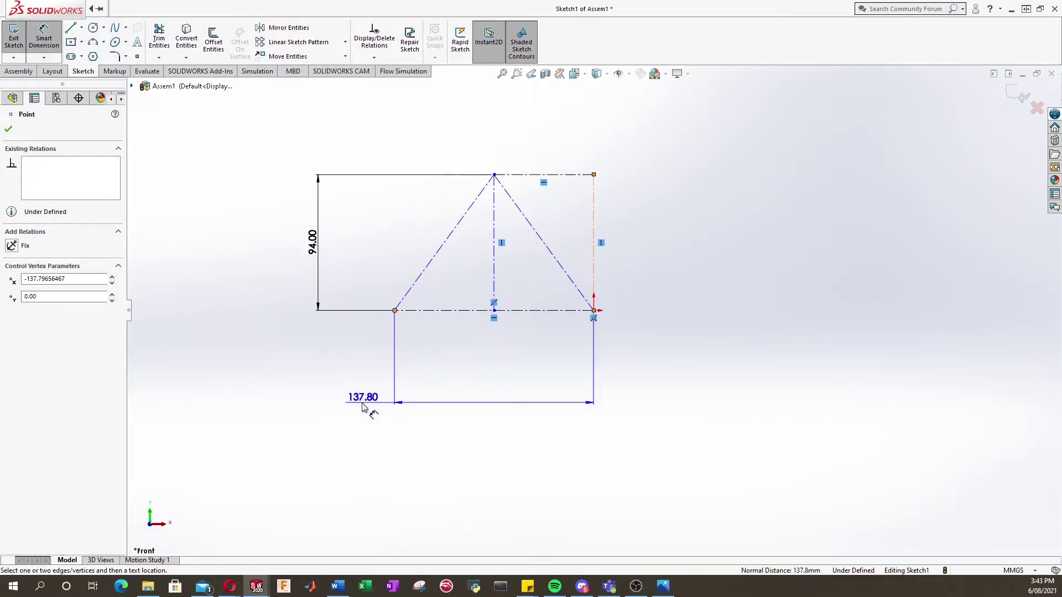
left_click(330, 388)
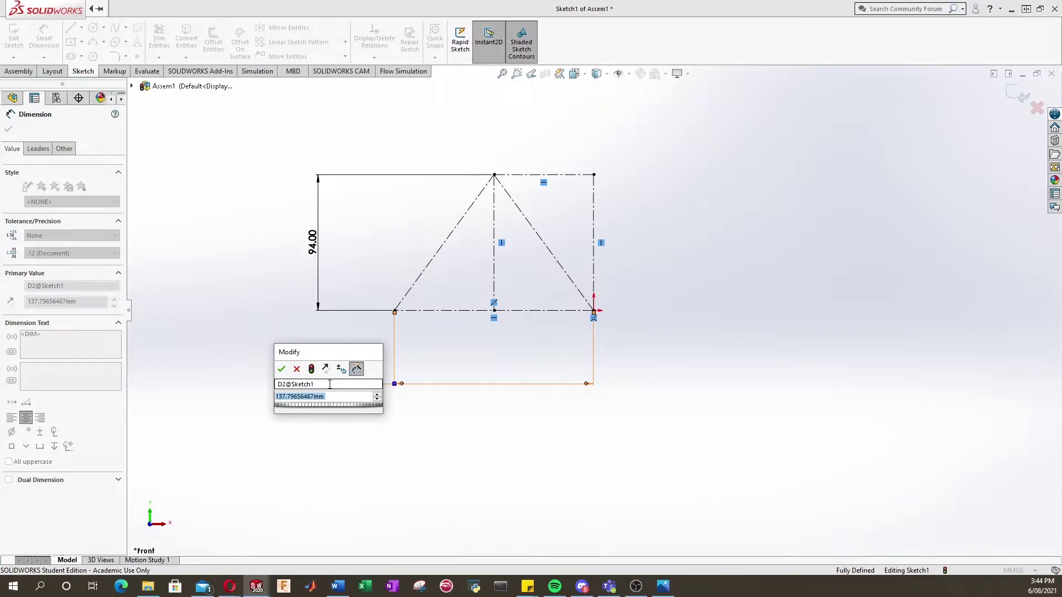
left_click(331, 398)
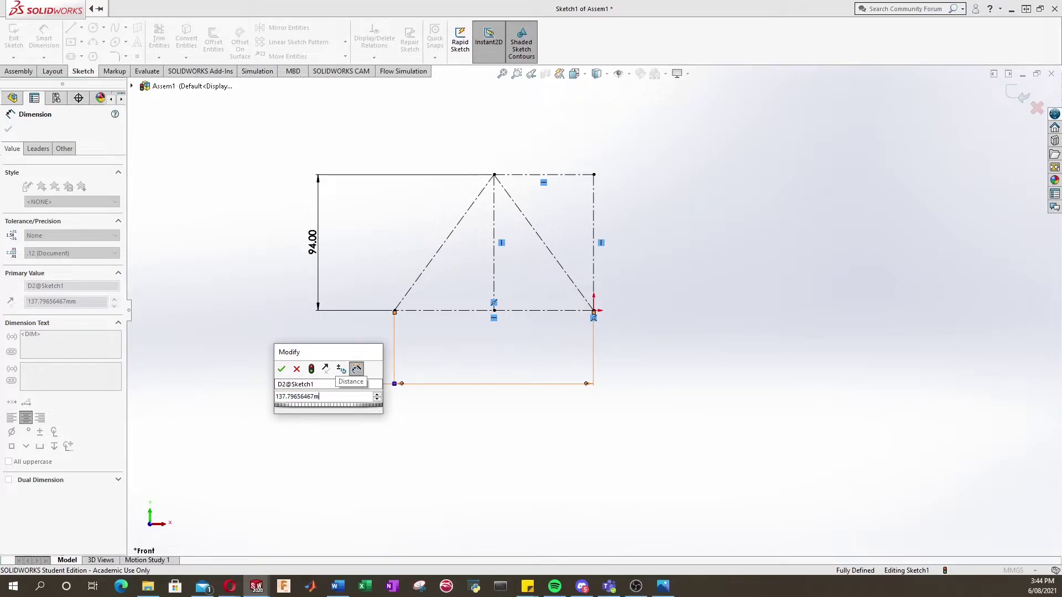
key("ctrl+a")
key("BackSpace")
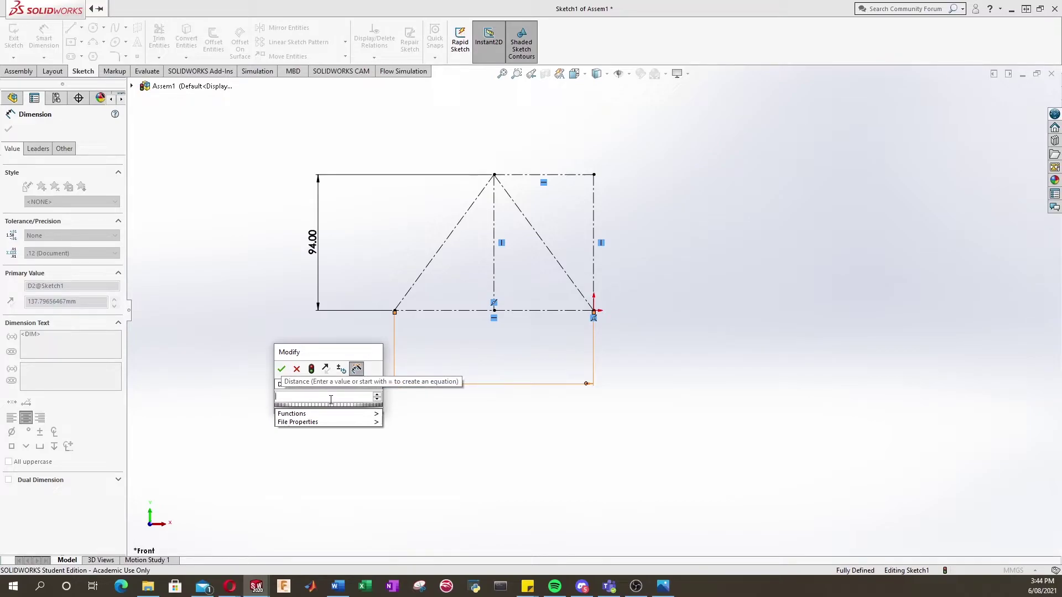
type("385/2")
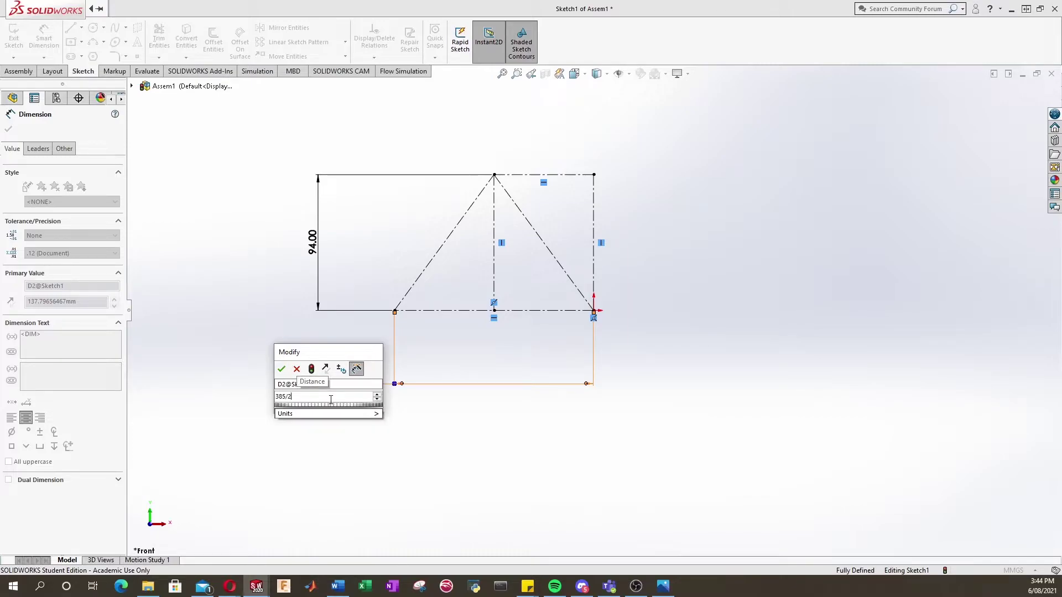
key("Return")
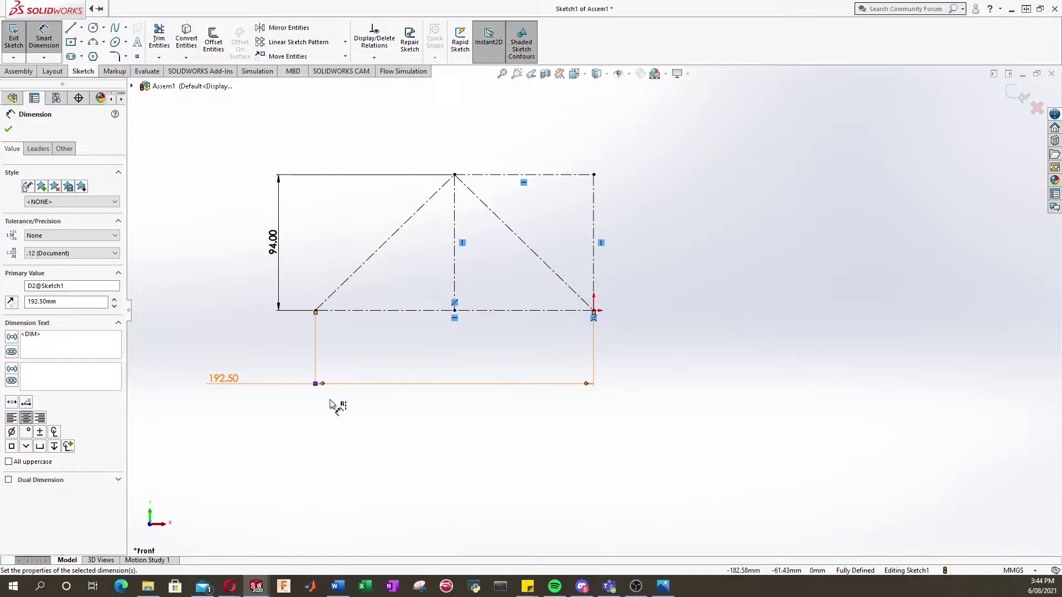
key("Escape")
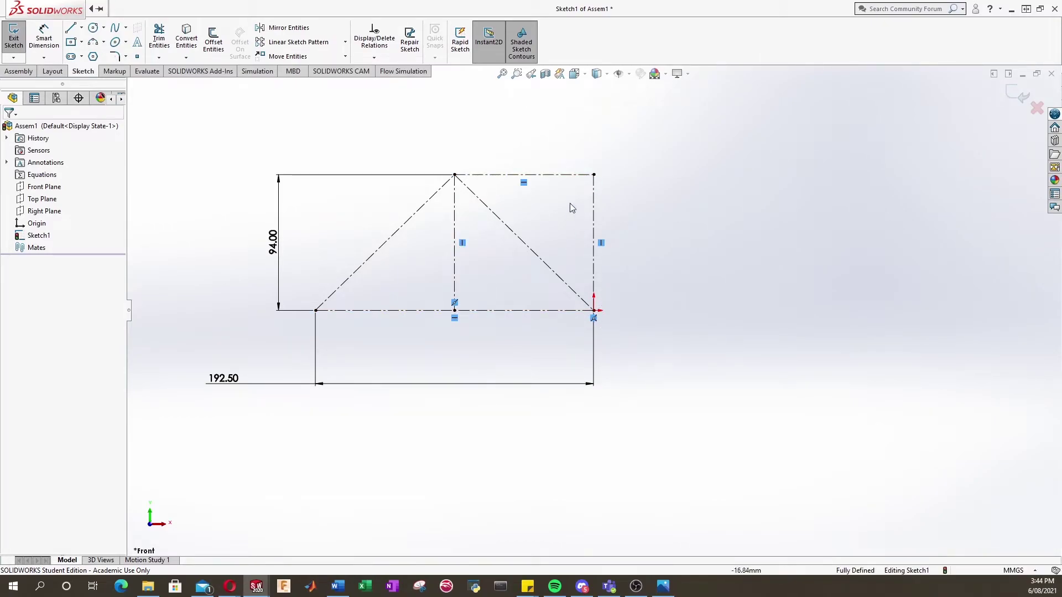
Exit the dimensioned half-truss sketch and keep its changes
scroll(569, 204, "up", 3)
scroll(587, 160, "down", 3)
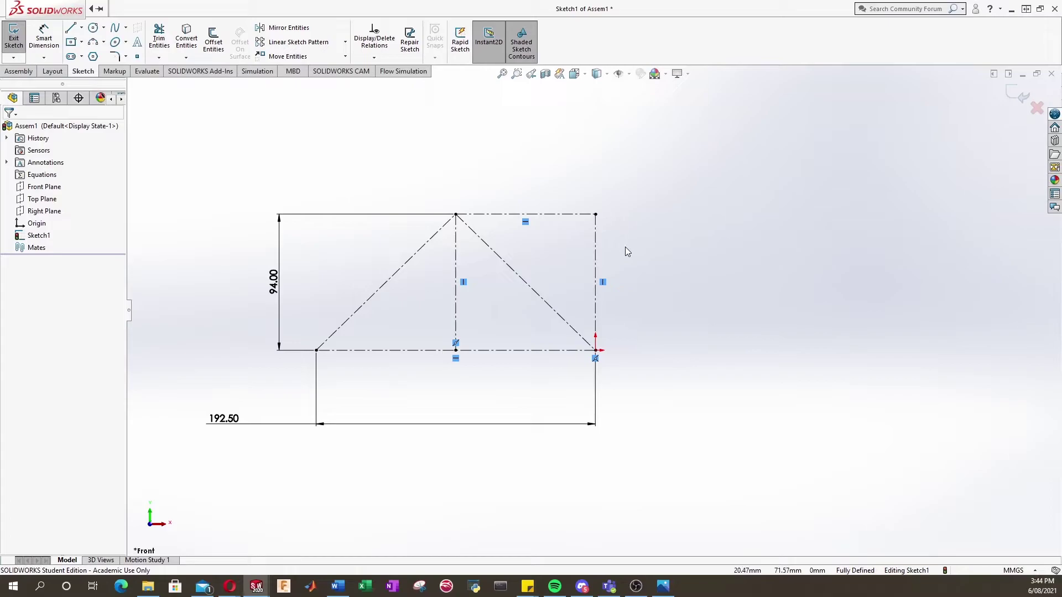
left_click(1011, 93)
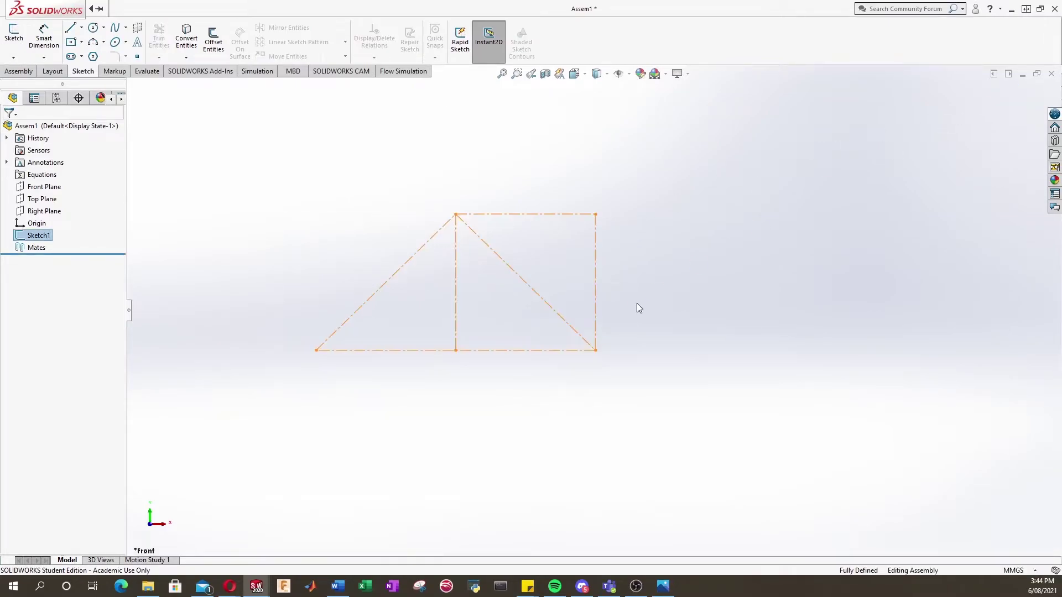
Create a reference plane offset 70 mm from the Front Plane
mouse_move(435, 304)
middle_mouse_down()
mouse_move(483, 391)
mouse_move(396, 234)
mouse_move(560, 297)
mouse_move(571, 232)
mouse_move(680, 345)
middle_mouse_up()
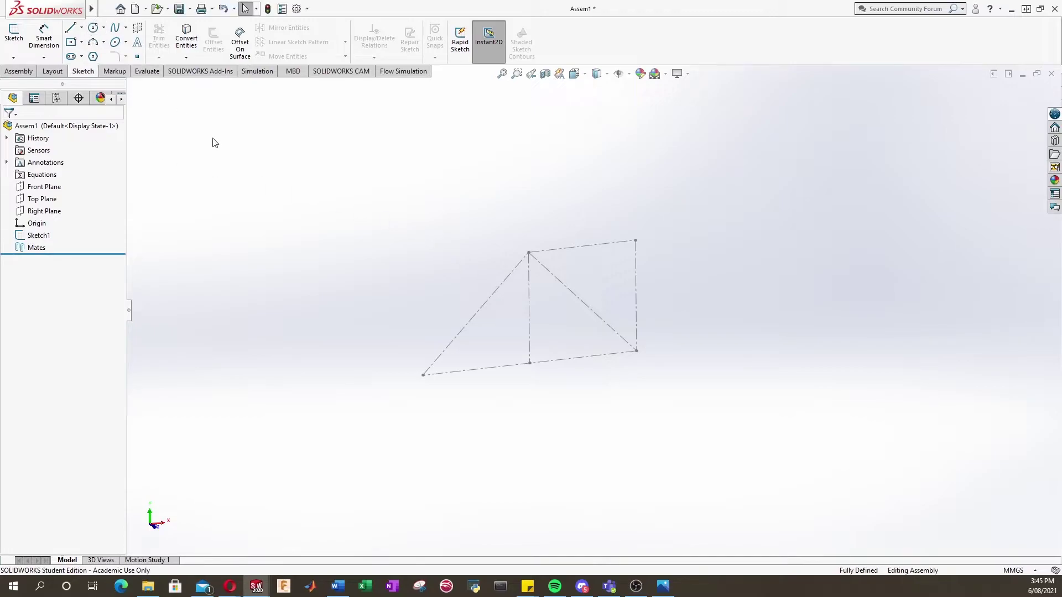
left_click(103, 10)
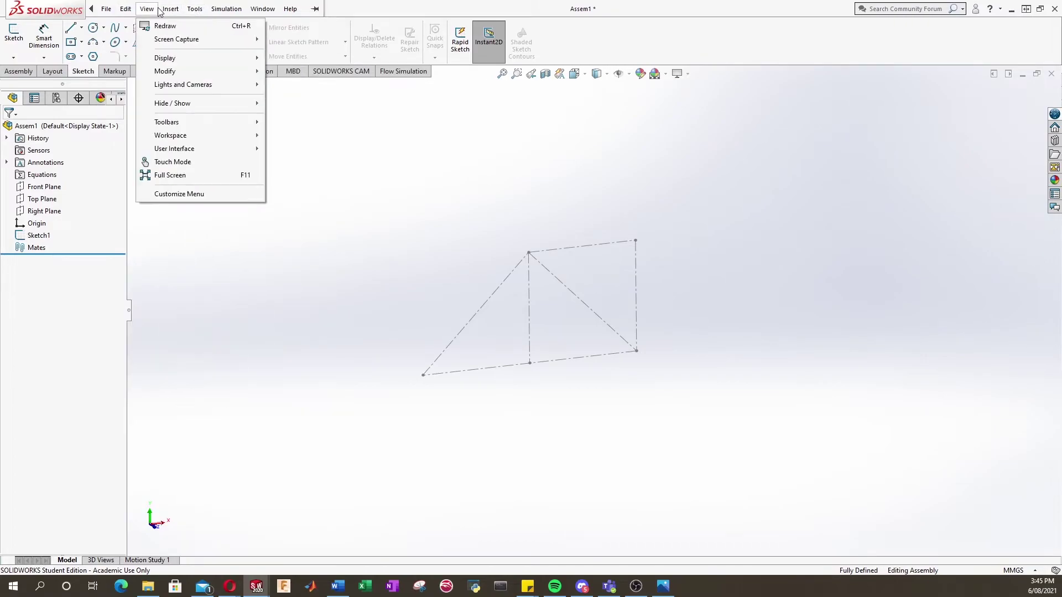
mouse_move(170, 10)
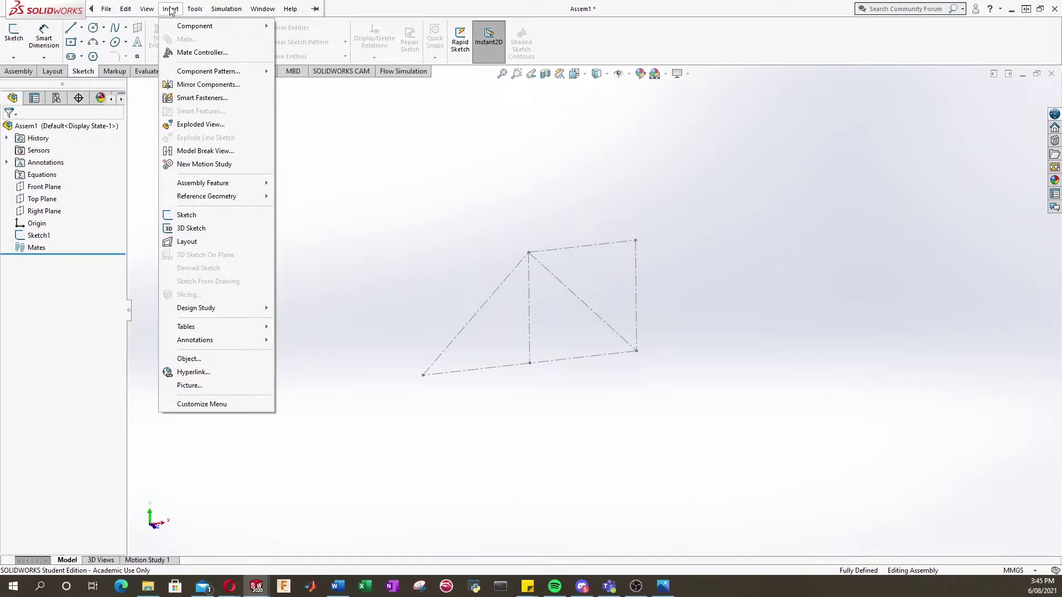
left_click(170, 10)
left_click(165, 10)
mouse_move(213, 199)
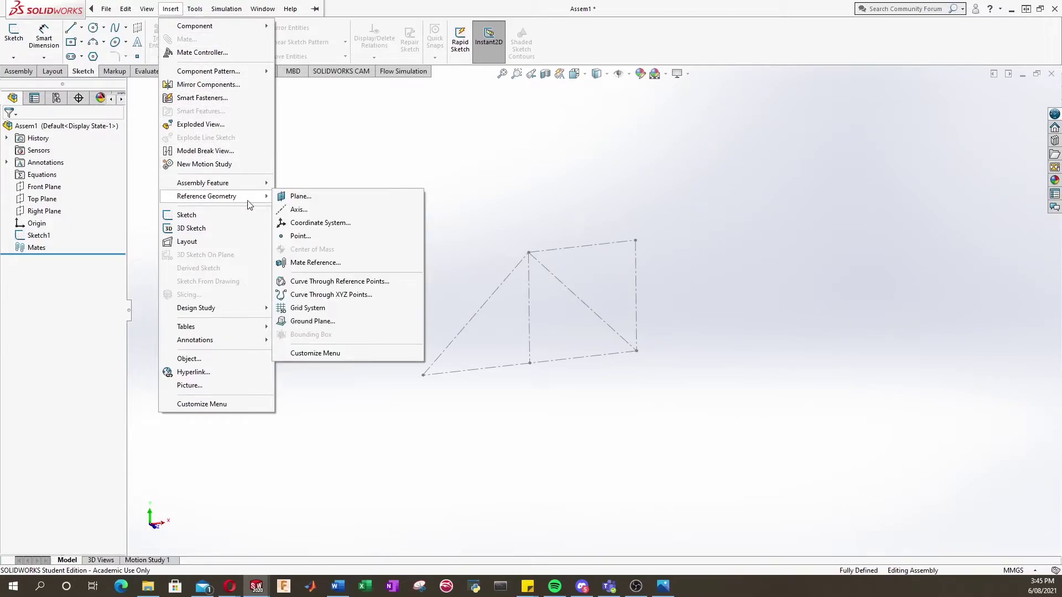
left_click(296, 199)
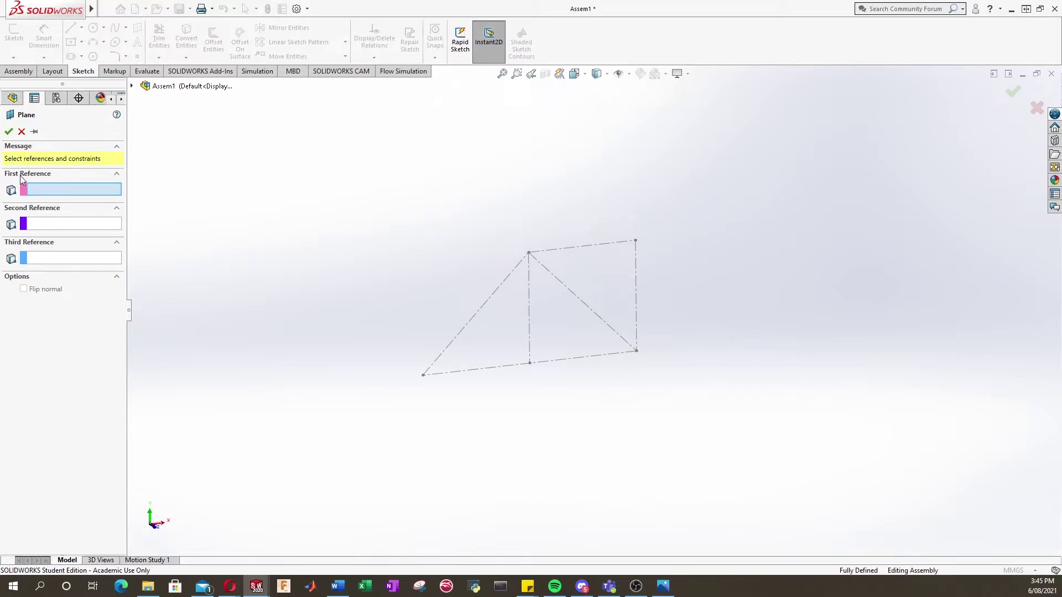
left_click(133, 87)
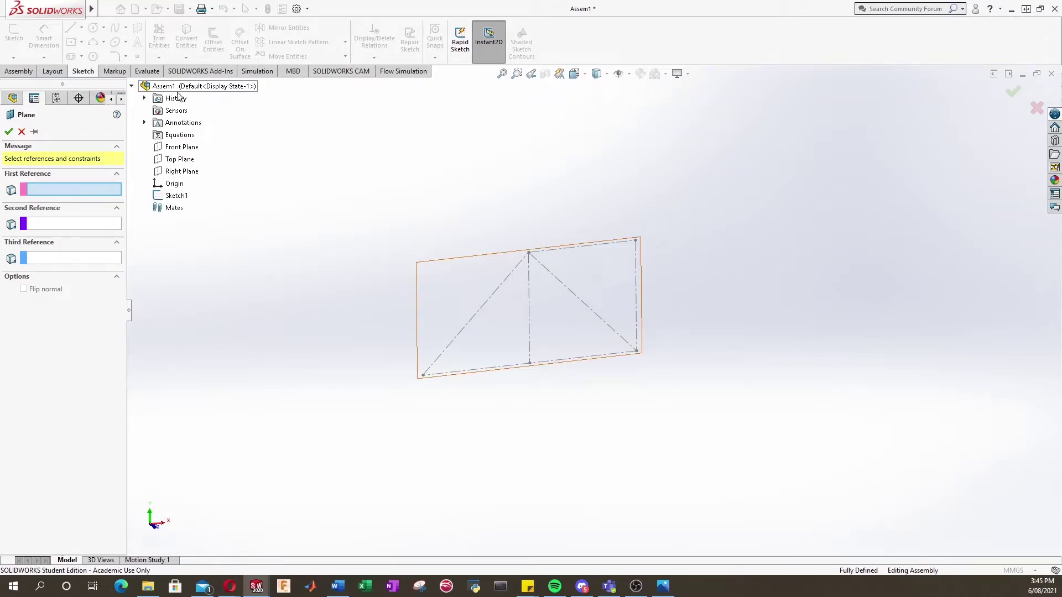
left_click(181, 148)
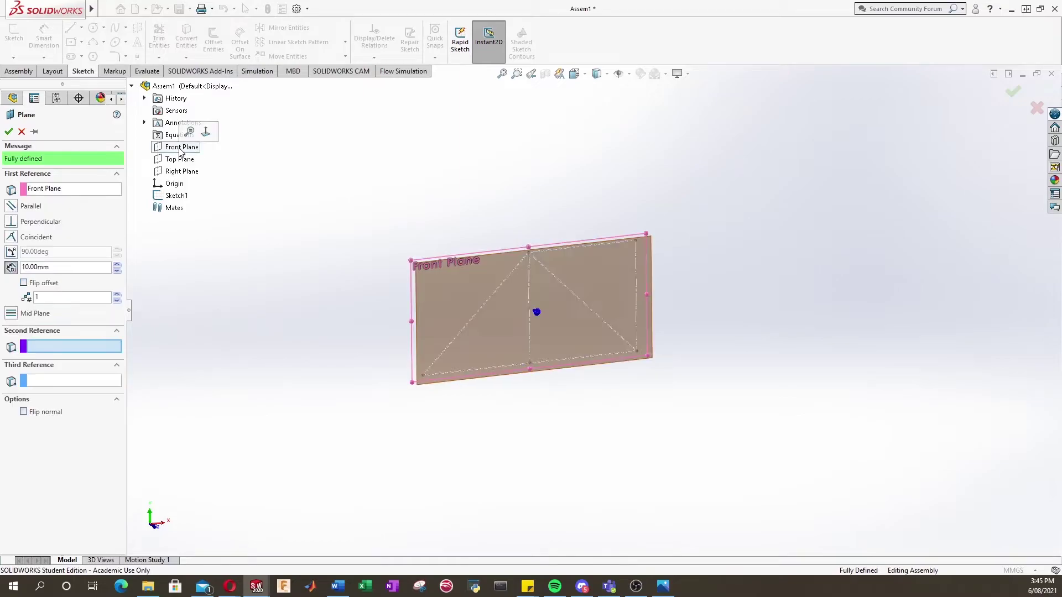
middle_click_drag(567, 309, 505, 299)
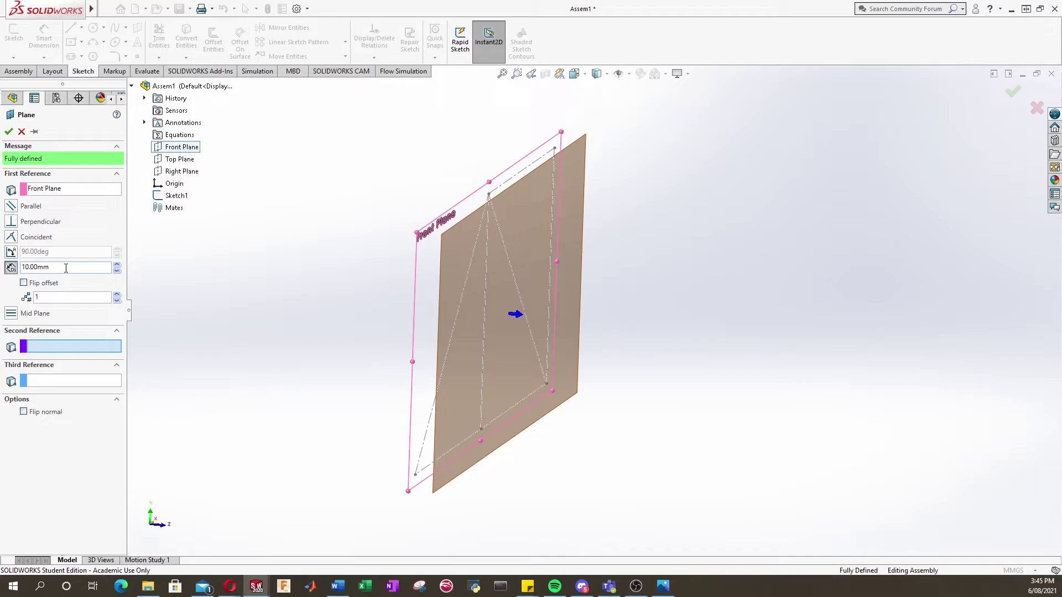
left_click_drag(57, 269, 21, 269)
type("70")
key("Return")
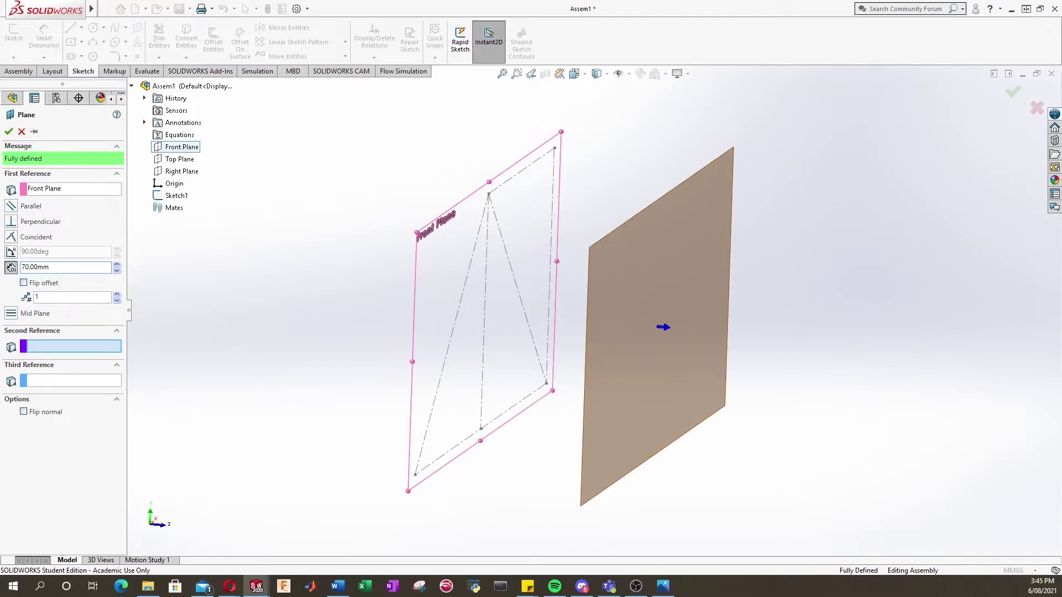
left_click(8, 132)
left_click(775, 323)
Start a sketch on the new offset plane and orient the view normal to it
mouse_move(775, 322)
middle_mouse_down()
mouse_move(697, 341)
mouse_move(515, 297)
middle_mouse_up()
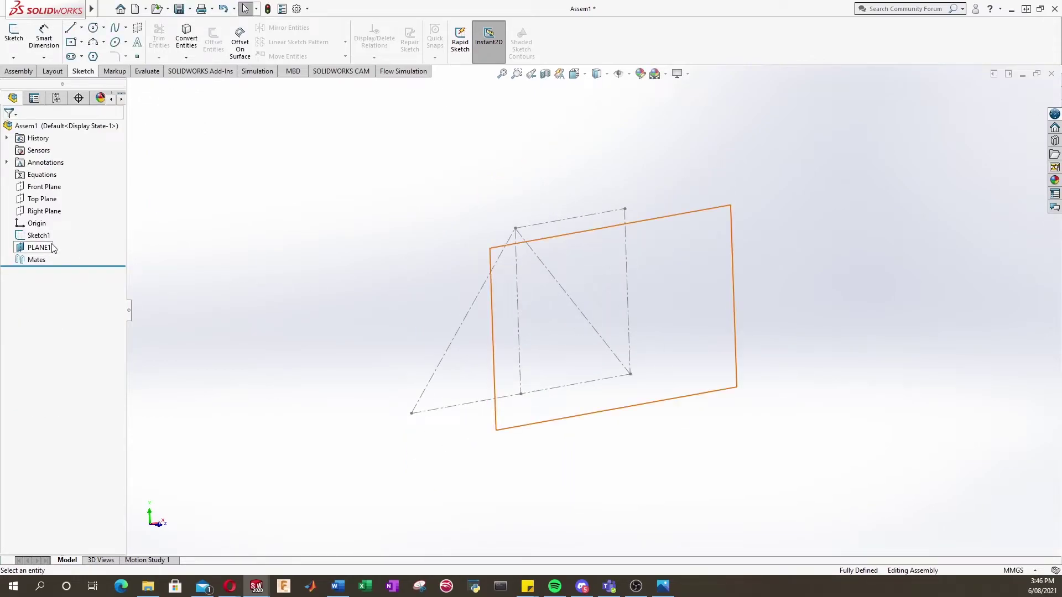
middle_click_drag(699, 293, 666, 298, "ctrl")
mouse_move(609, 327)
middle_mouse_down()
mouse_move(605, 351)
mouse_move(619, 308)
mouse_move(594, 344)
middle_mouse_up()
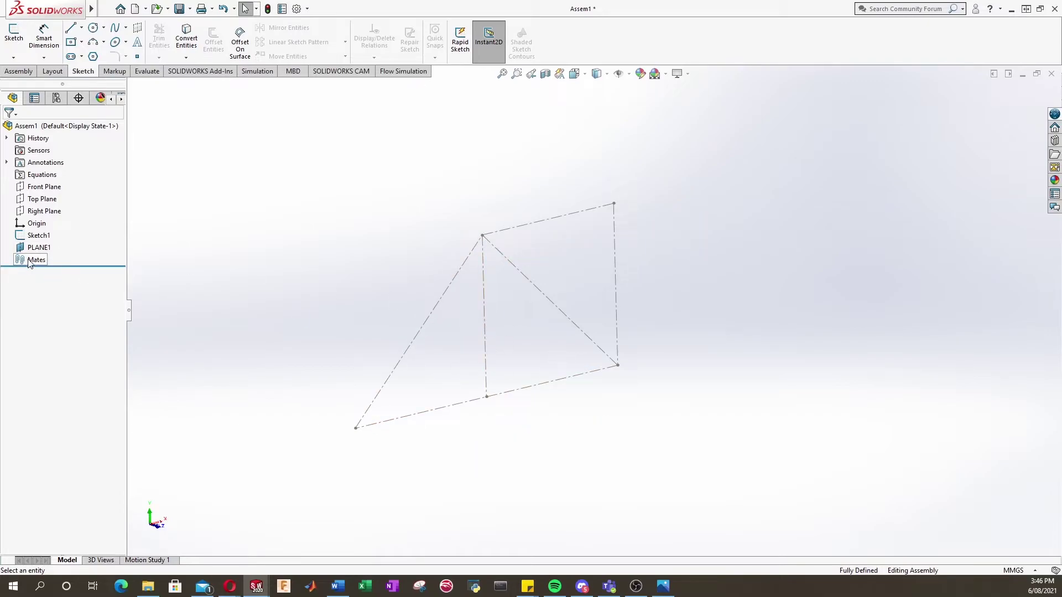
left_click(15, 37)
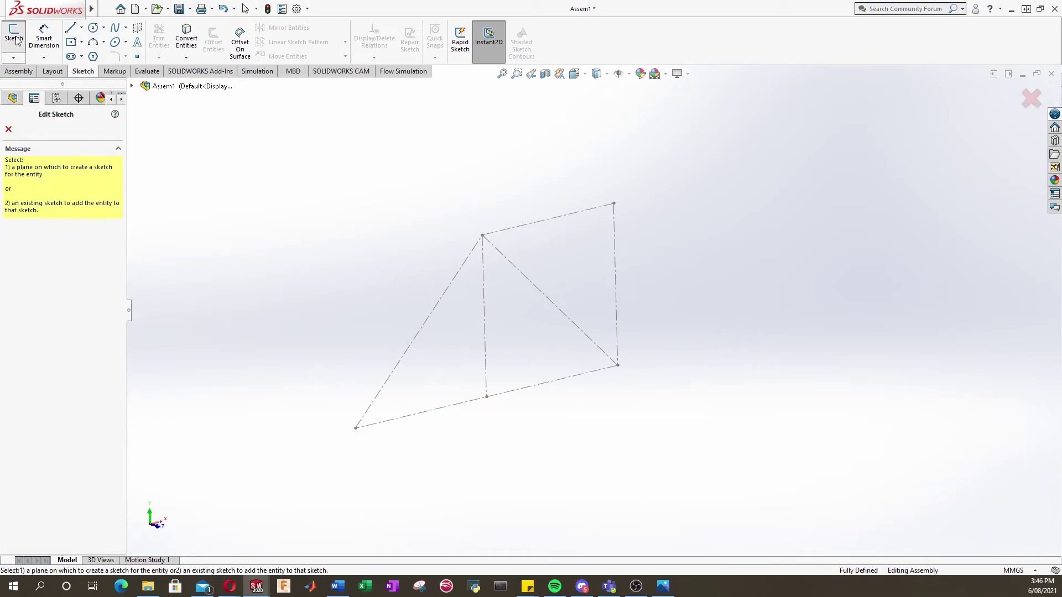
left_click(132, 86)
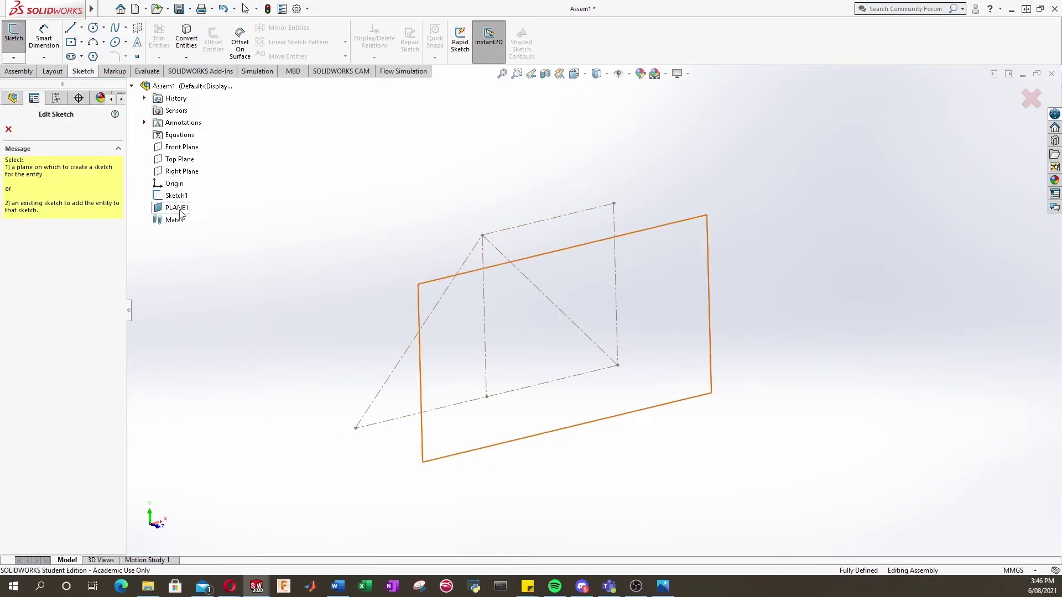
left_click(180, 213)
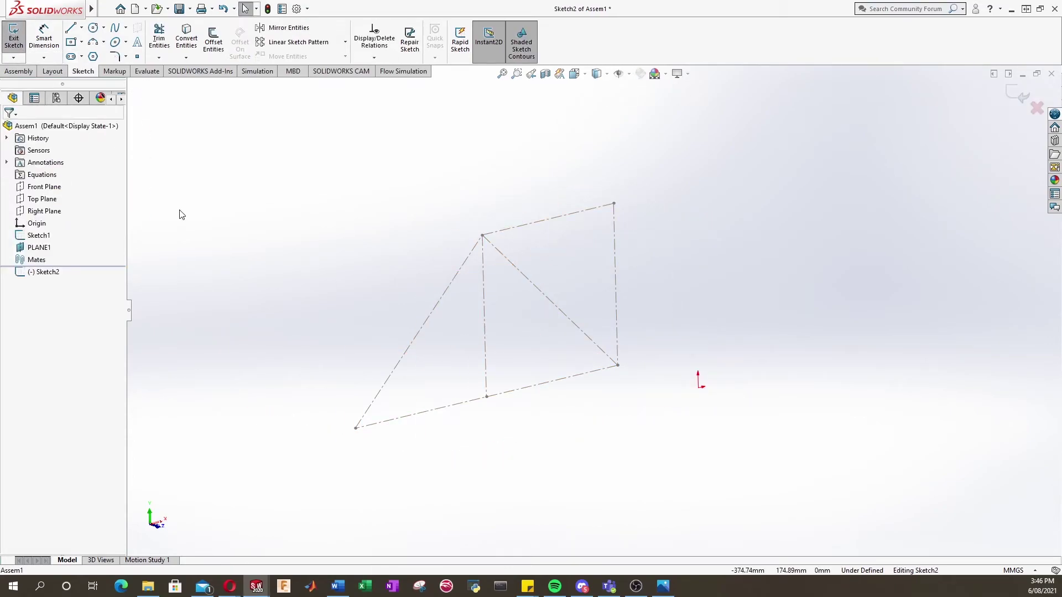
right_click(46, 274)
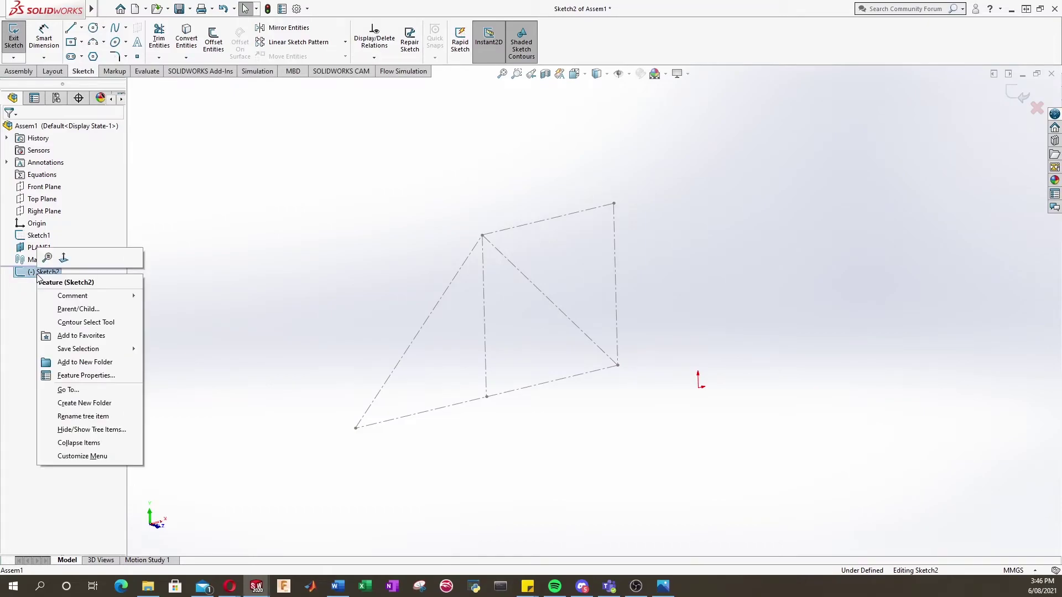
left_click(64, 260)
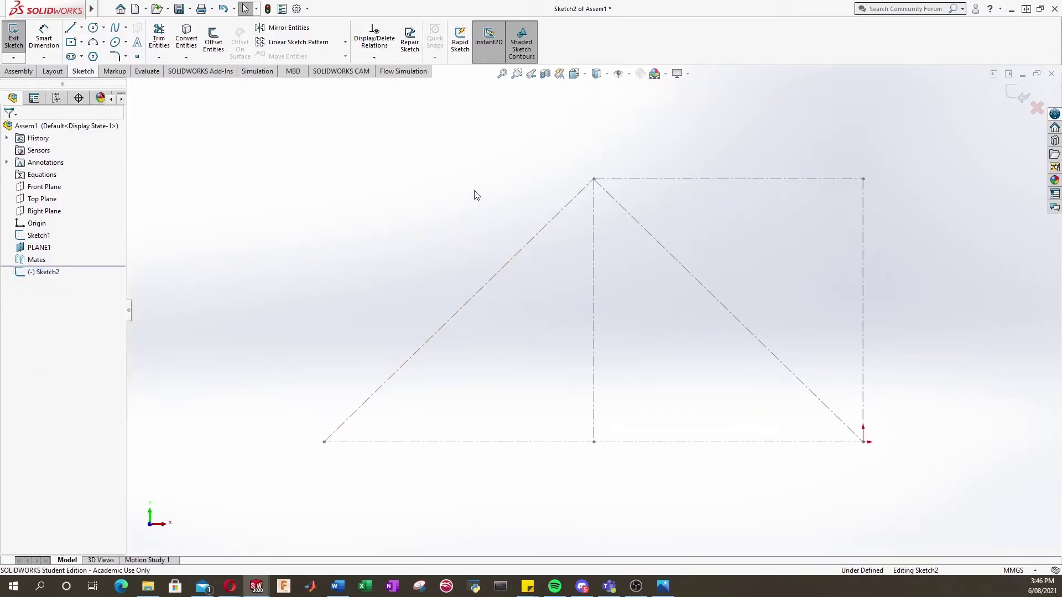
Trace the first half-truss with construction lines: slope, top chord, origin-side vertical, diagonal, inner vertical and the base segment below the slope
left_click(70, 27)
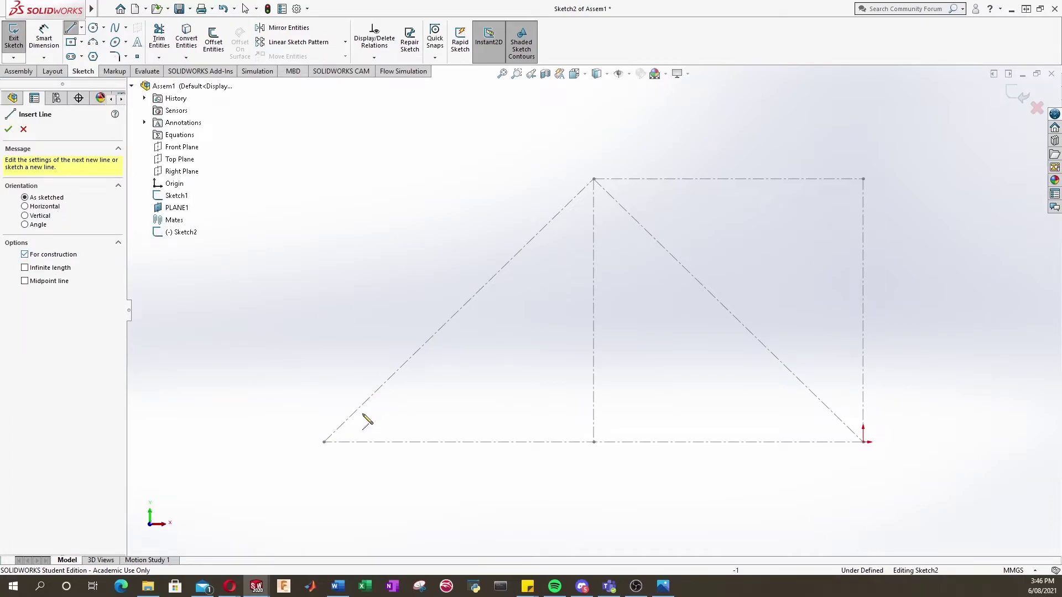
left_click(324, 442)
left_click(594, 178)
left_click(863, 179)
left_click(862, 442)
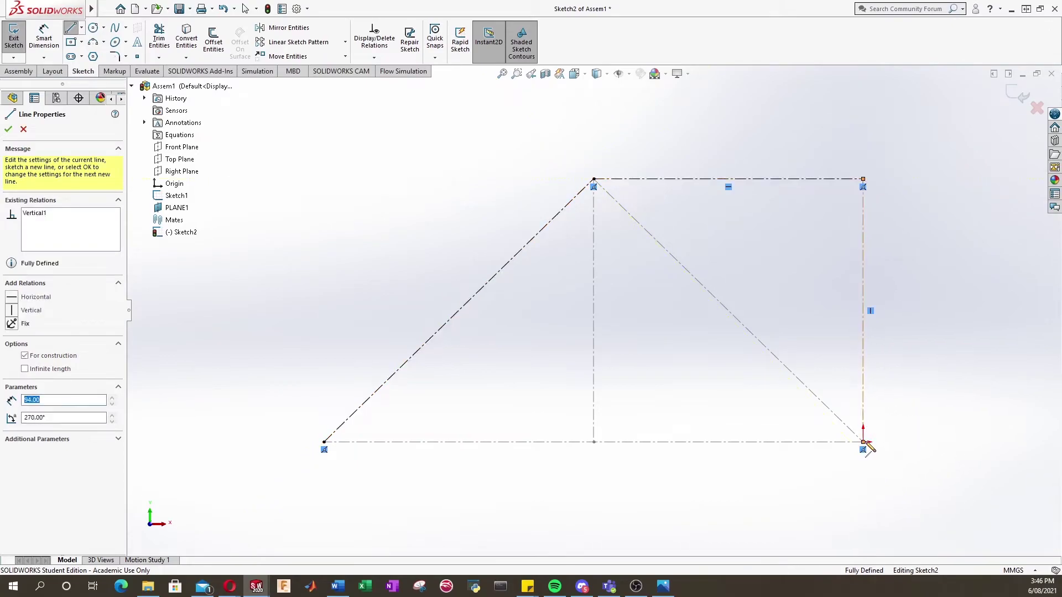
left_click(594, 178)
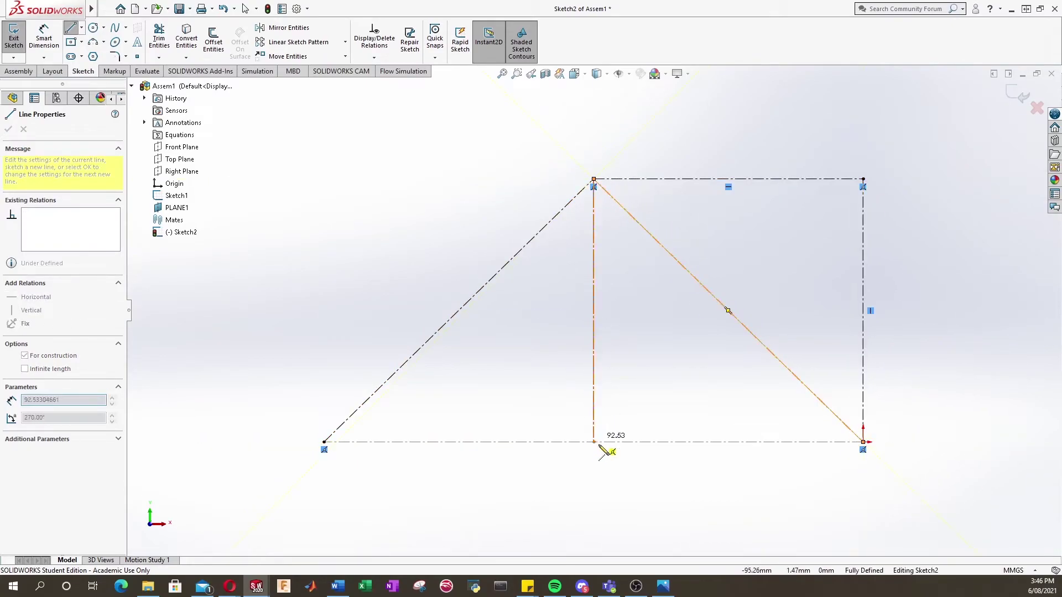
left_click(593, 442)
left_click(324, 442)
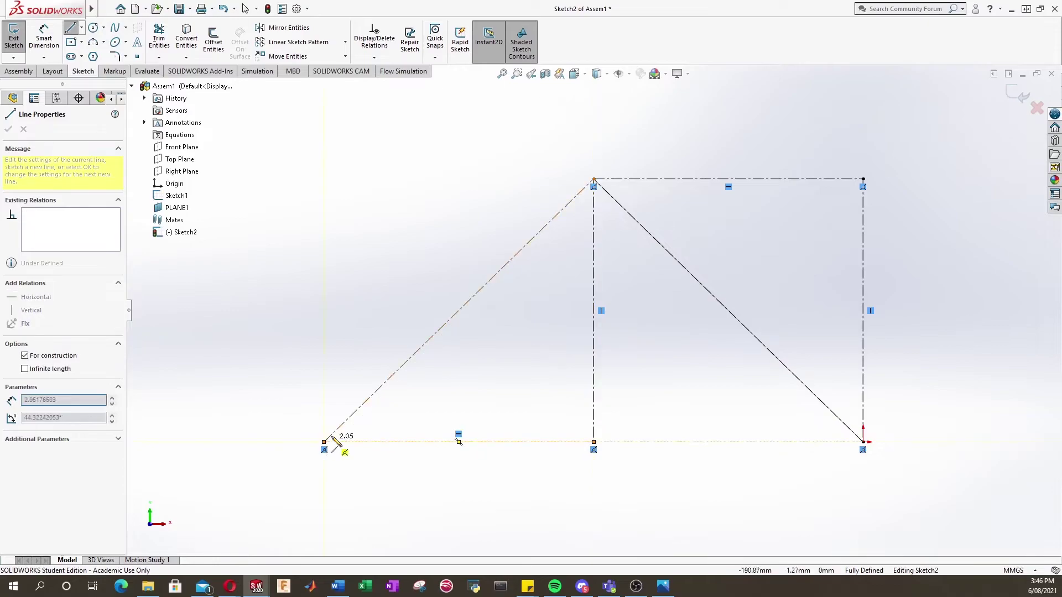
key("Escape")
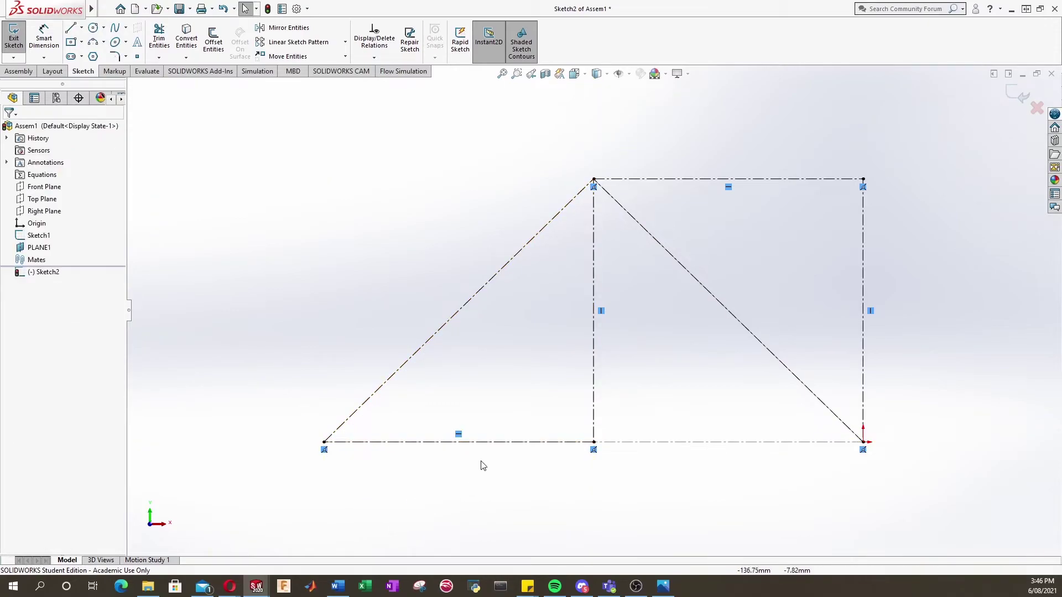
Add the remaining base construction line from the inner vertical's foot to the origin corner, and exit the sketch
left_click(71, 27)
left_click(55, 255)
left_click(594, 442)
left_click(863, 442)
key("Escape")
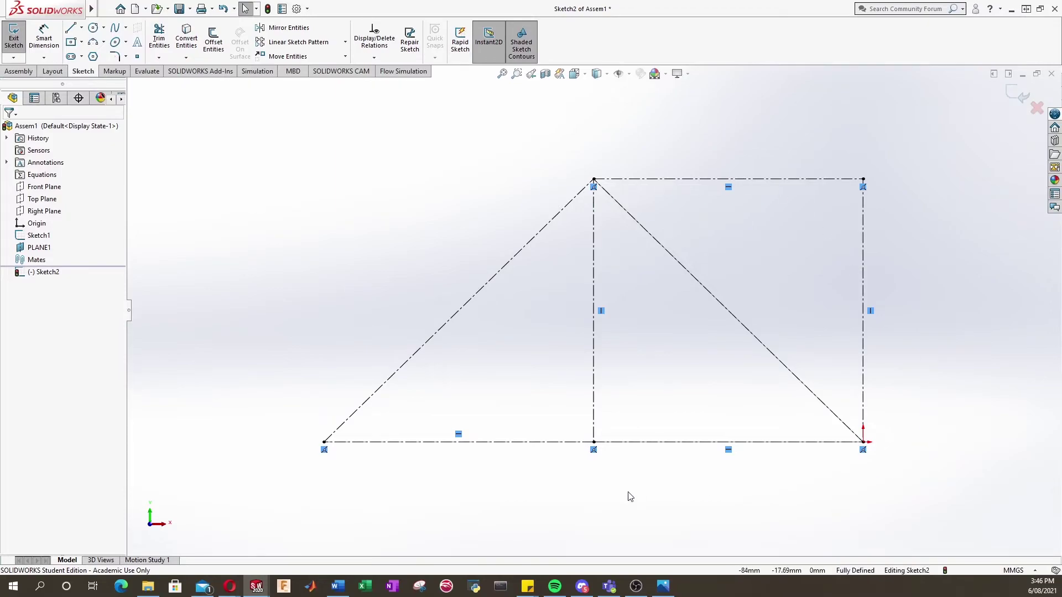
left_click(1012, 98)
mouse_move(573, 322)
middle_mouse_down()
mouse_move(657, 367)
mouse_move(666, 384)
mouse_move(647, 387)
mouse_move(796, 440)
middle_mouse_up()
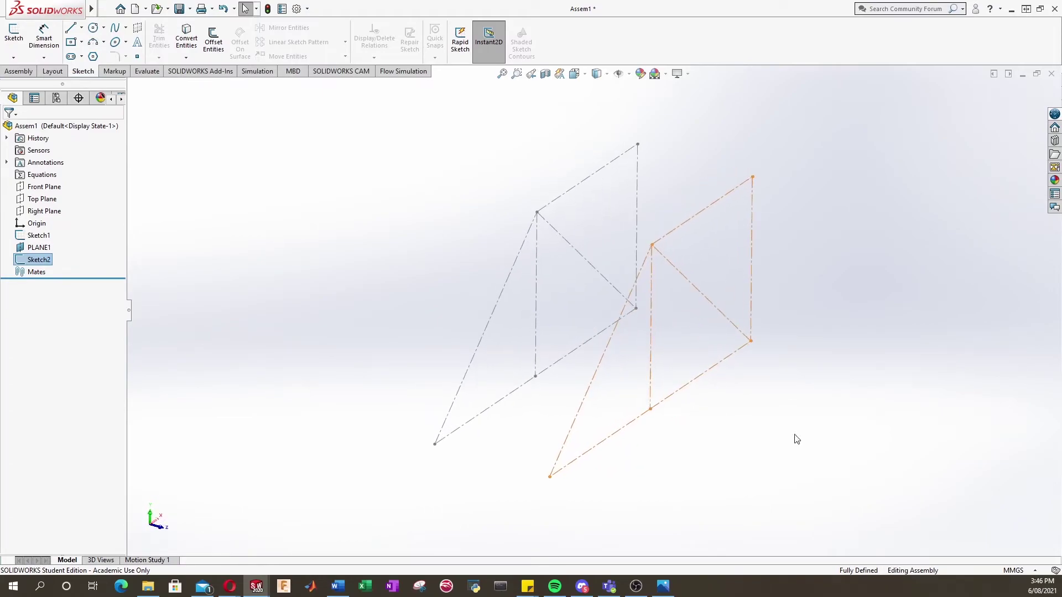
left_click(796, 440)
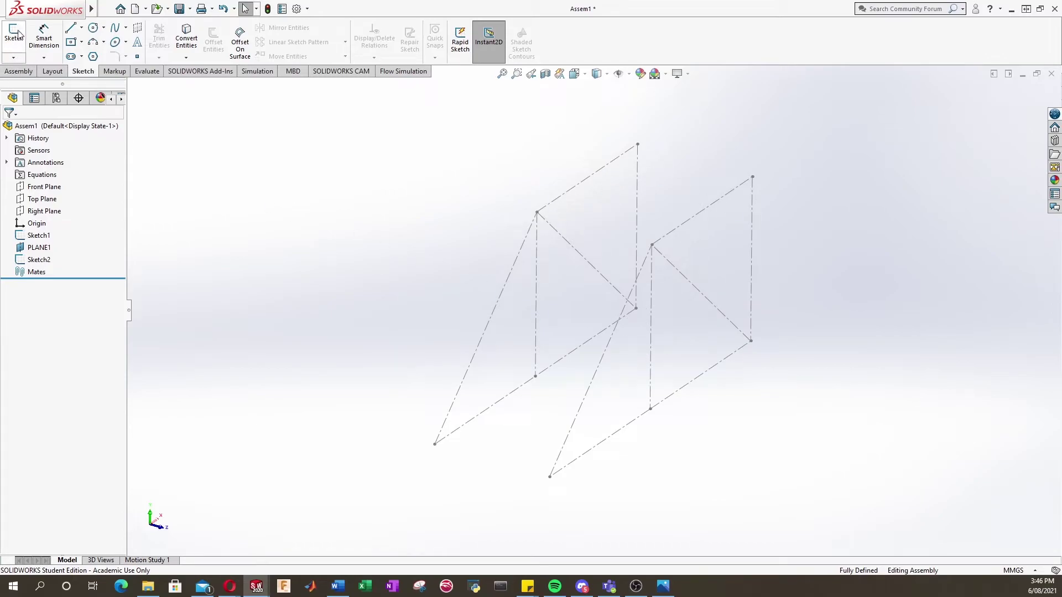
Start a 3D sketch and draw a construction line joining the outer base corners of the two half-trusses
left_click(16, 58)
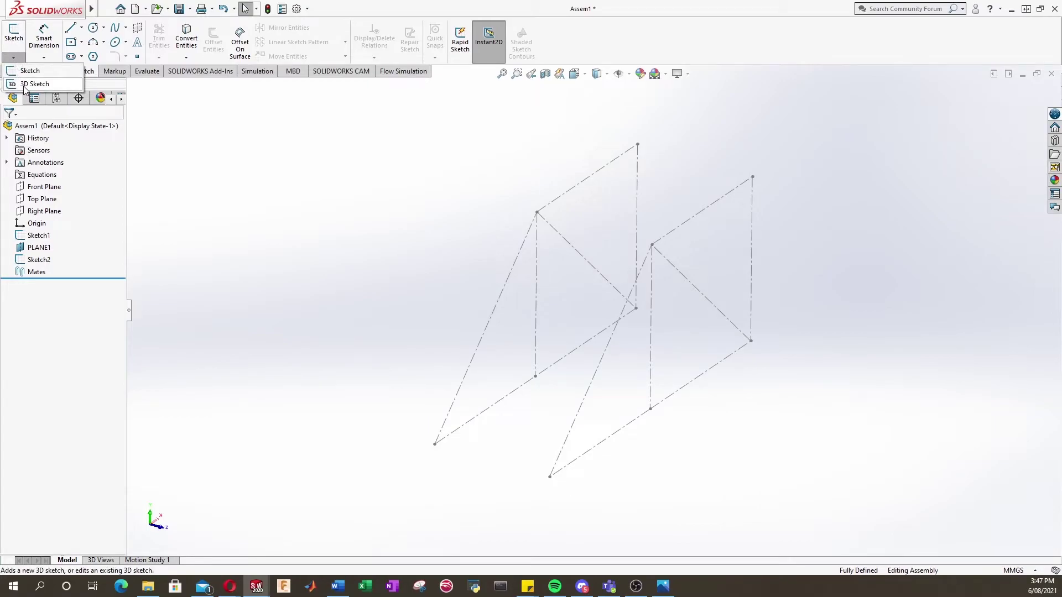
left_click(23, 86)
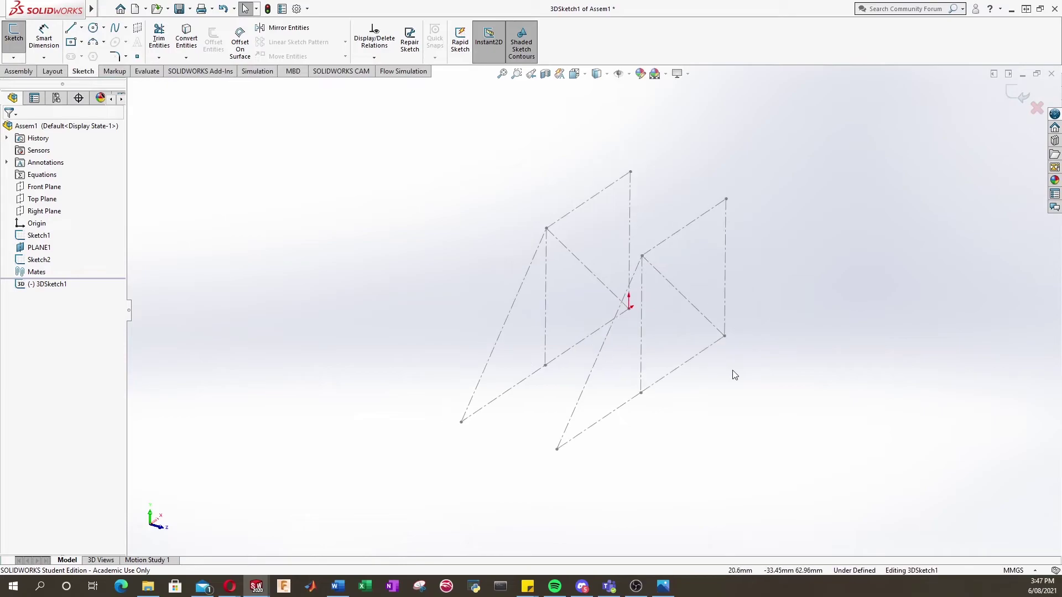
left_click(71, 28)
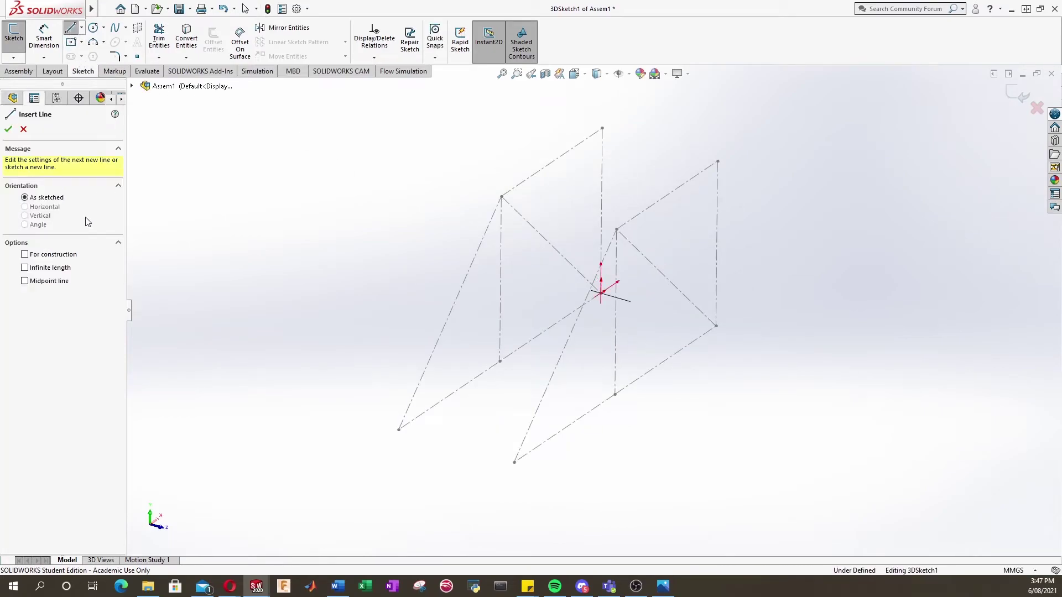
left_click(399, 430)
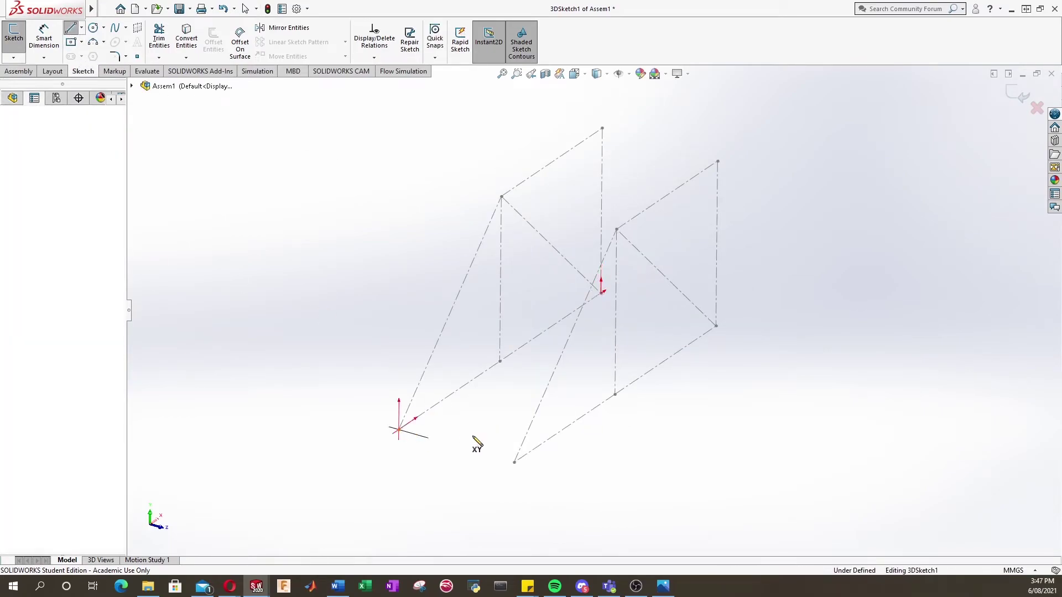
left_click(514, 462)
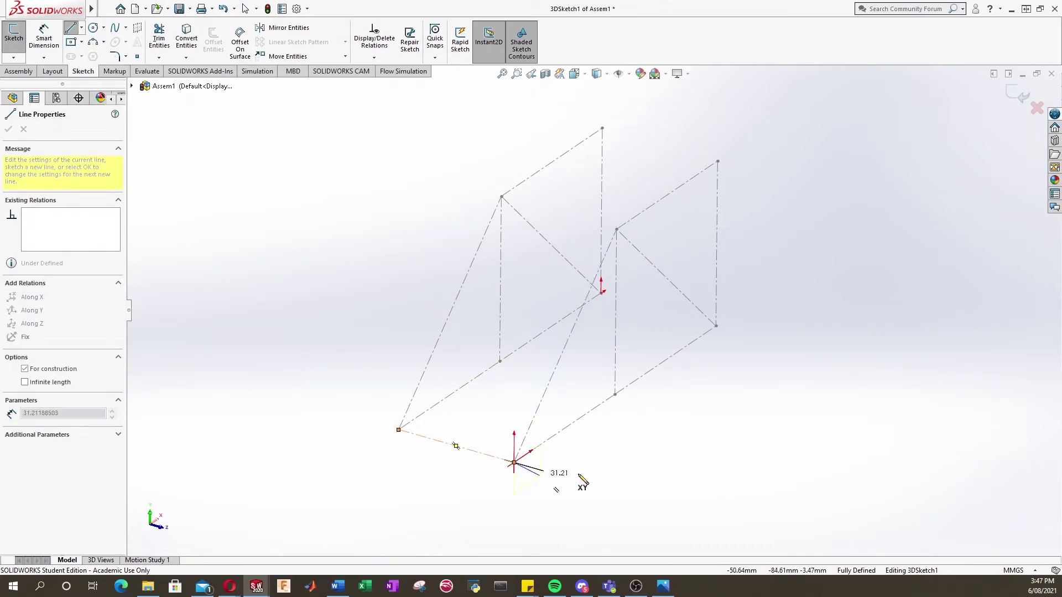
key("Escape")
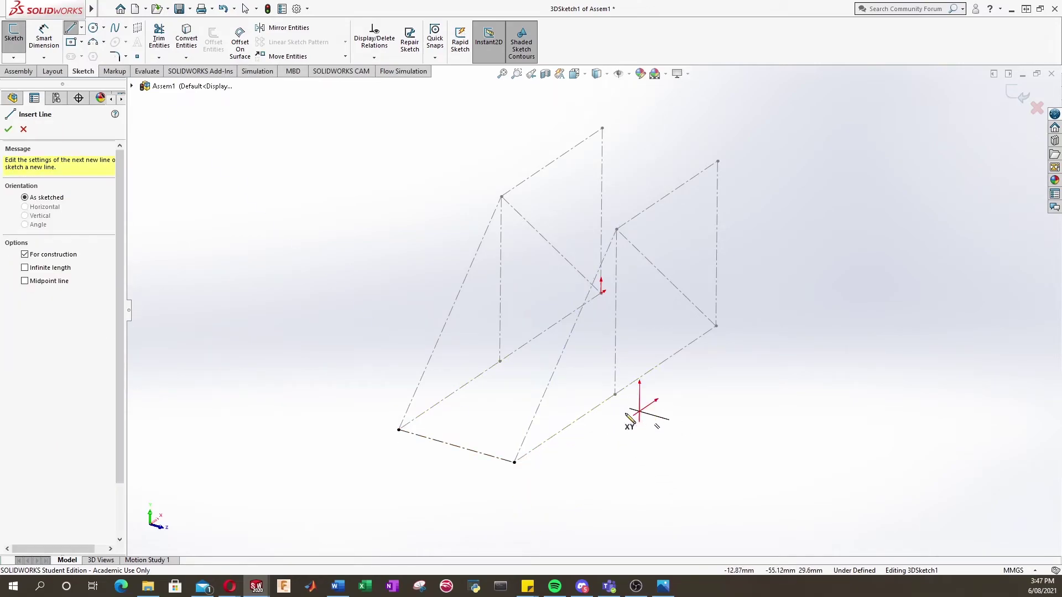
Draw construction lines joining the two half-trusses at the inner verticals' base points and at the origin-side base corners
left_click(500, 362)
left_click(615, 394)
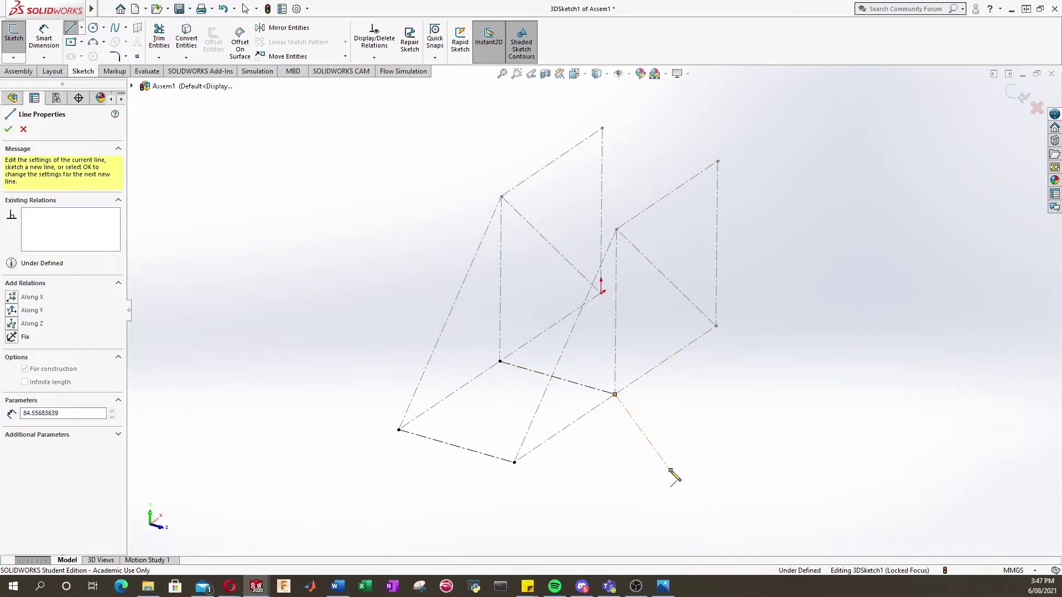
key("Escape")
left_click(601, 293)
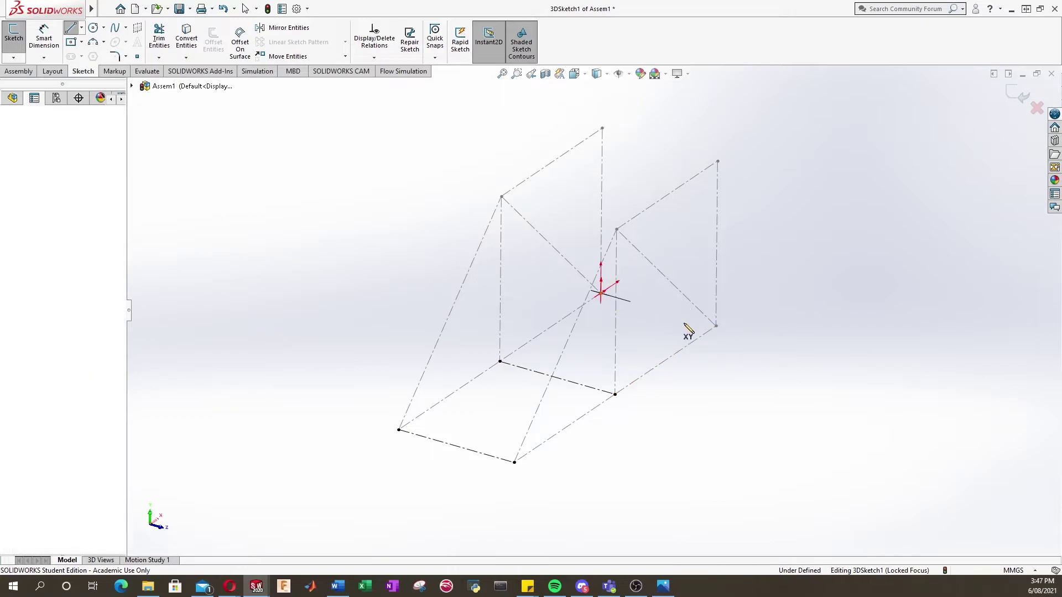
left_click(716, 325)
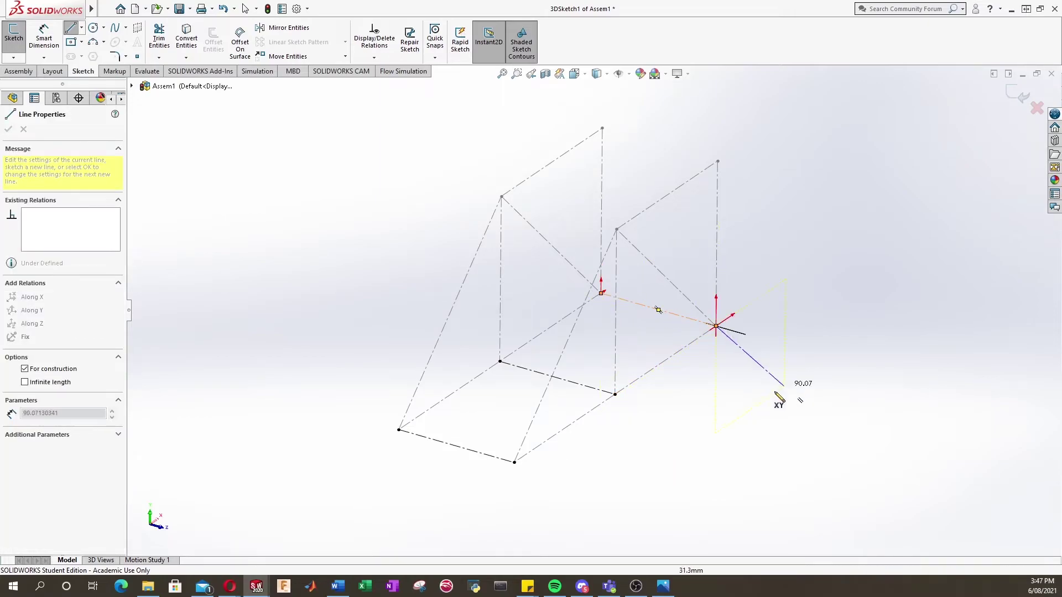
key("Escape")
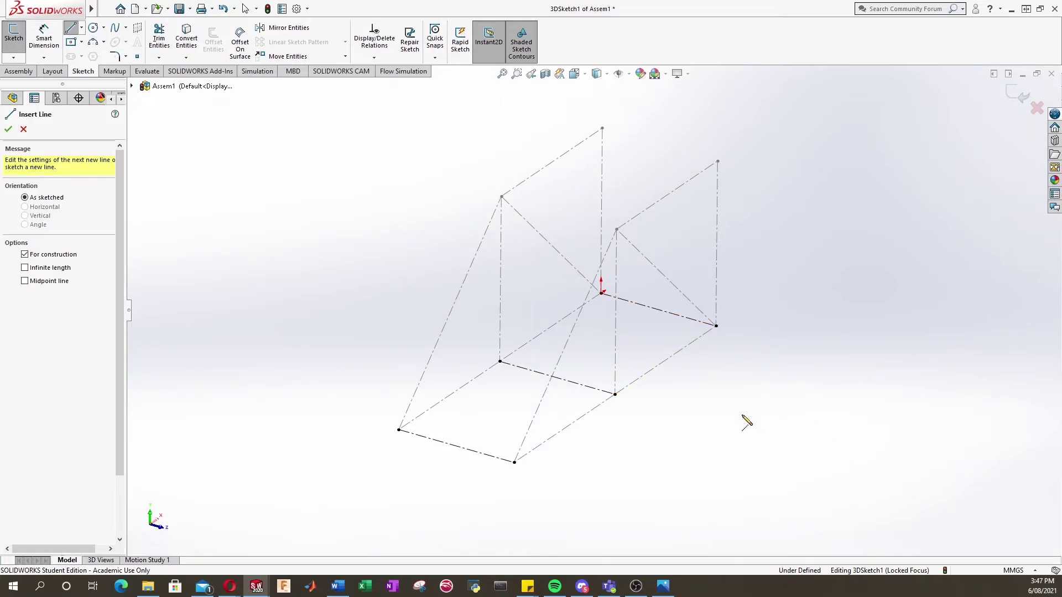
Draw a construction line joining the upper ends of the two half-trusses' inner verticals
left_click(501, 197)
left_click(617, 229)
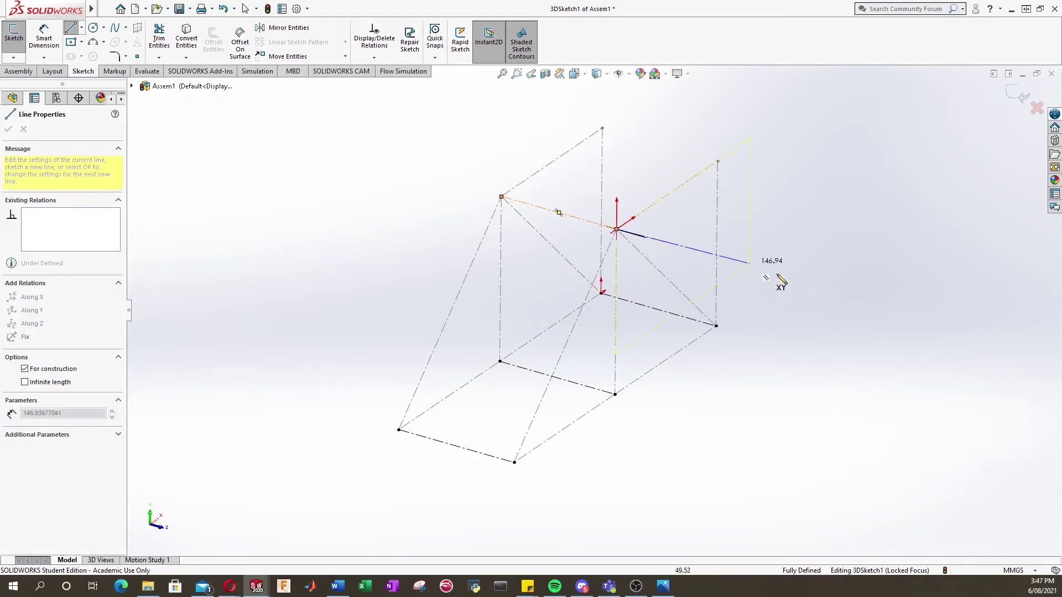
key("Escape")
Draw a construction line about 70 mm long between the two top chords, short of their origin-side ends
scroll(801, 155, "up", 1)
scroll(801, 155, "down", 2)
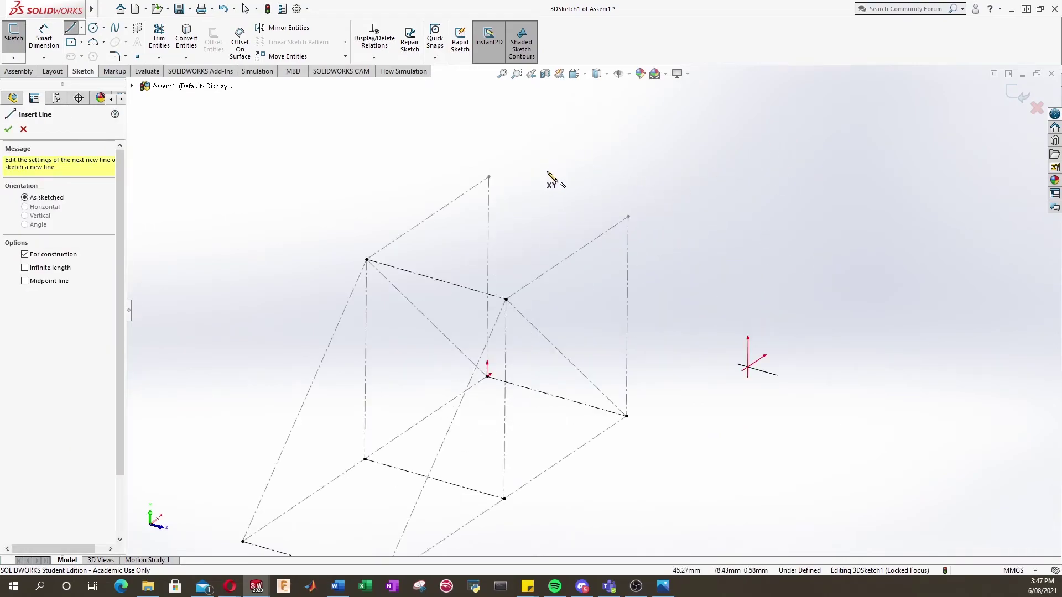
mouse_move(564, 243)
middle_mouse_down()
mouse_move(483, 260)
mouse_move(761, 351)
mouse_move(600, 299)
mouse_move(562, 247)
mouse_move(576, 296)
mouse_move(675, 256)
middle_mouse_up()
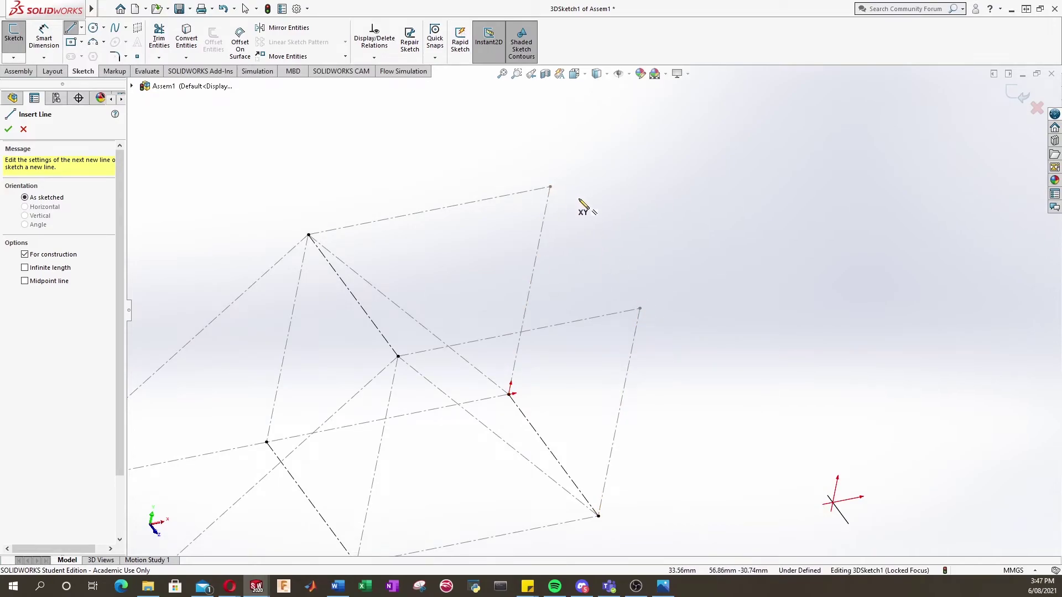
mouse_move(607, 254)
middle_mouse_down()
mouse_move(588, 225)
mouse_move(522, 219)
middle_mouse_up()
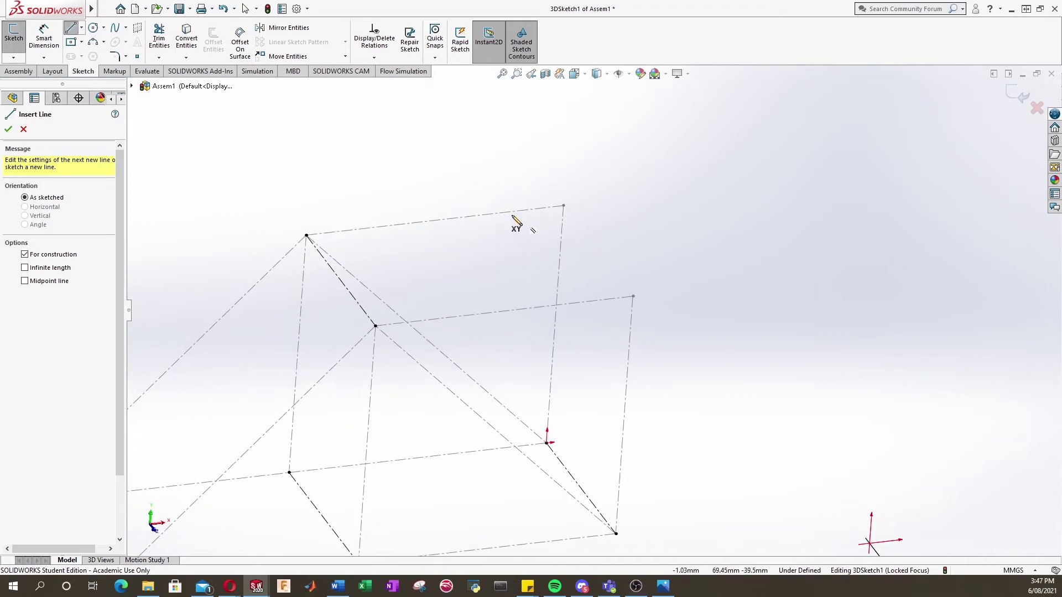
left_click(500, 212)
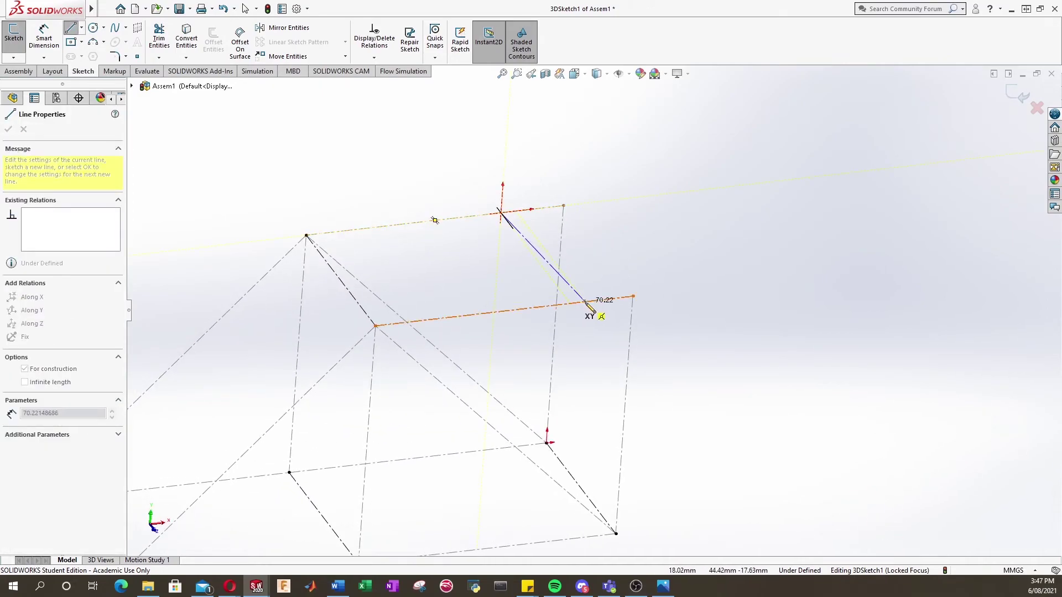
left_click(565, 304)
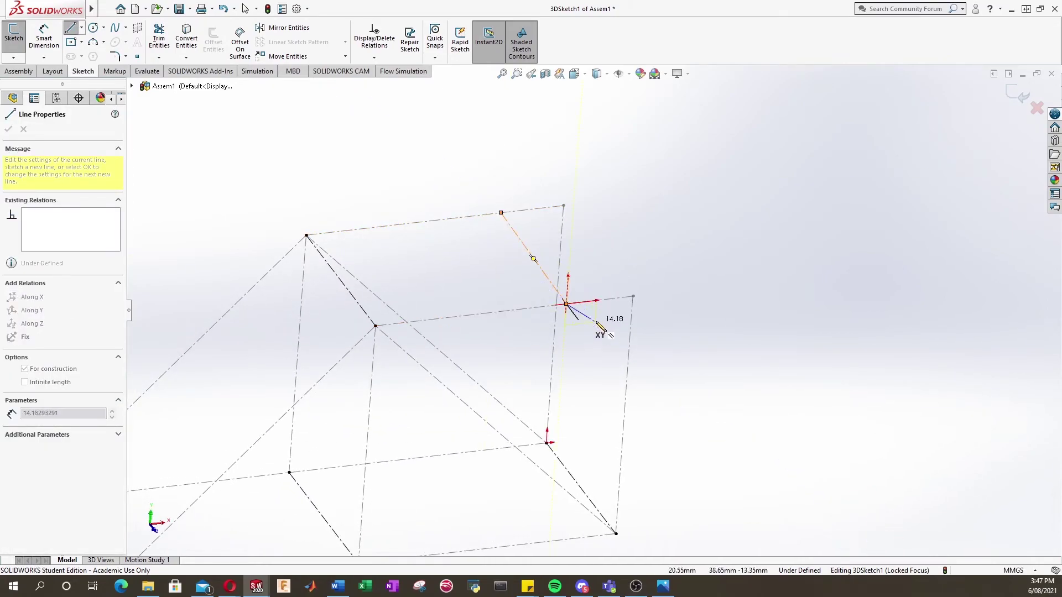
middle_click_drag(600, 328, 604, 291)
key("Escape")
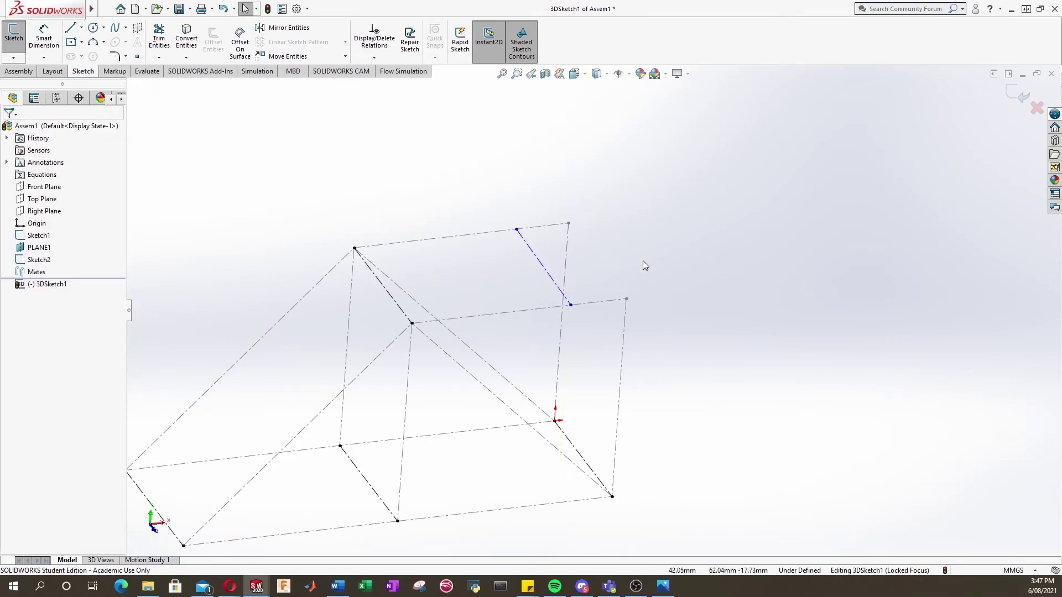
In the top view, make the new top-chord cross line parallel to the origin-side base cross line
middle_click_drag(557, 256, 540, 298)
left_click(575, 74)
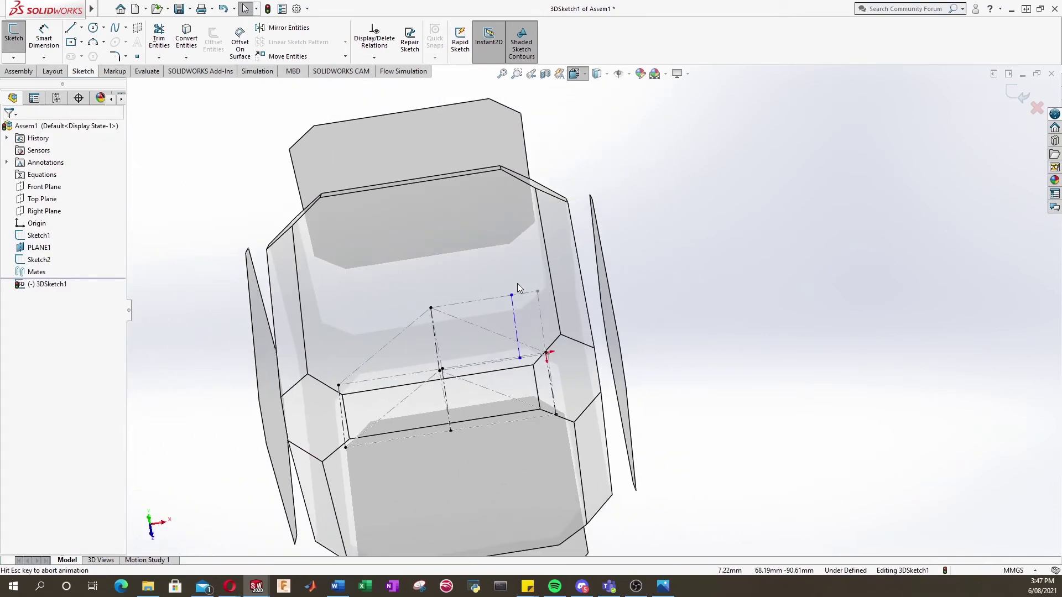
left_click(467, 298)
scroll(871, 325, "down", 4)
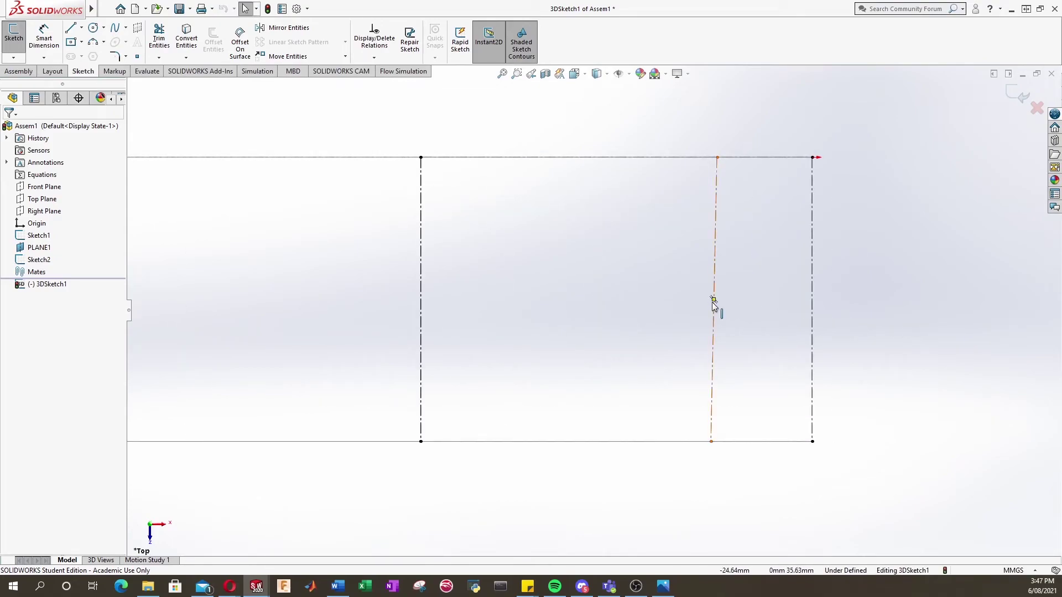
left_click(712, 303)
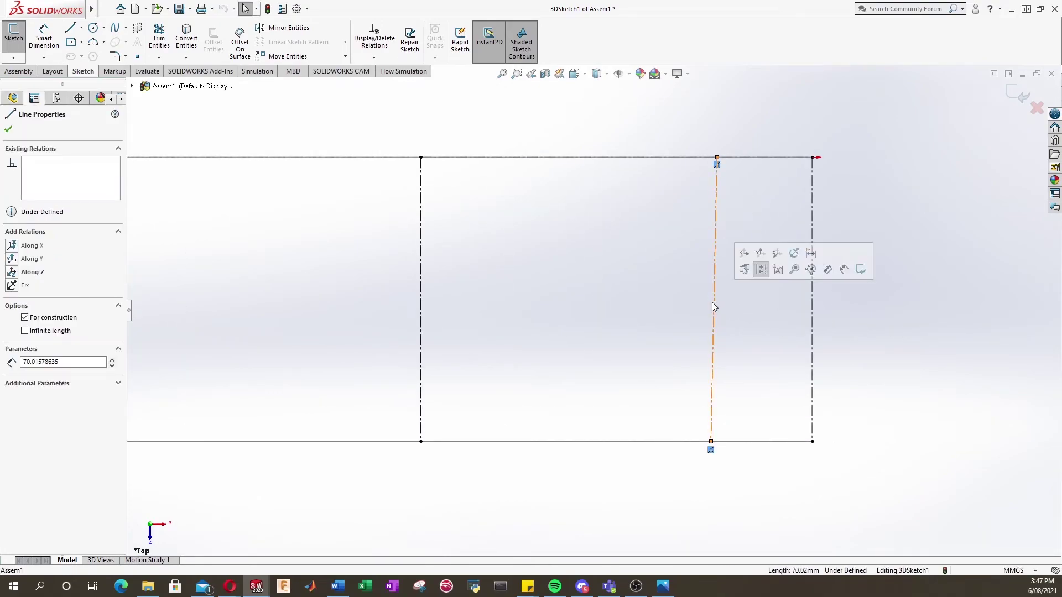
left_click(811, 335, "ctrl")
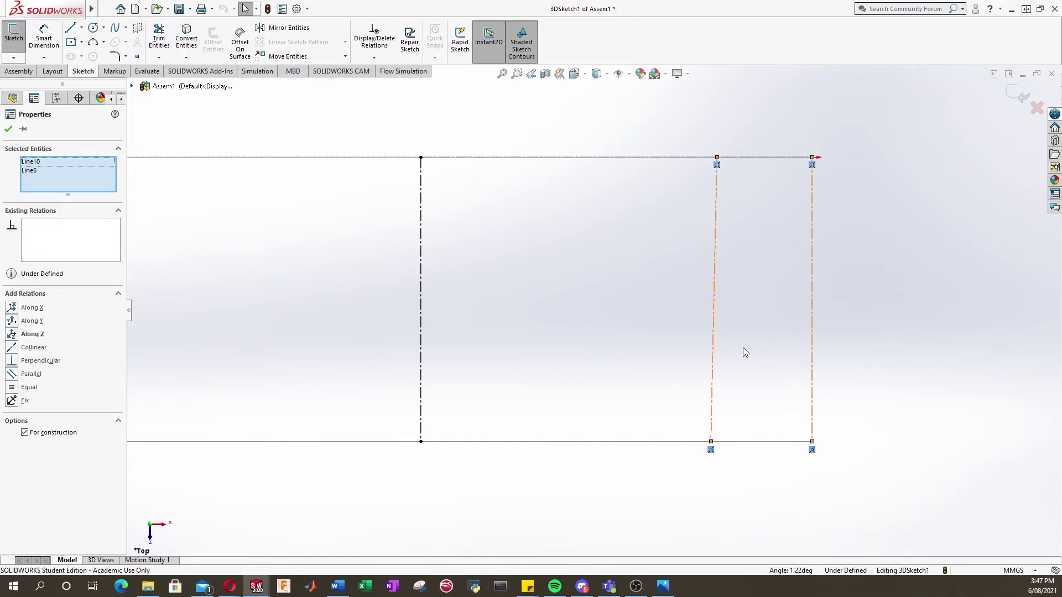
left_click(15, 373)
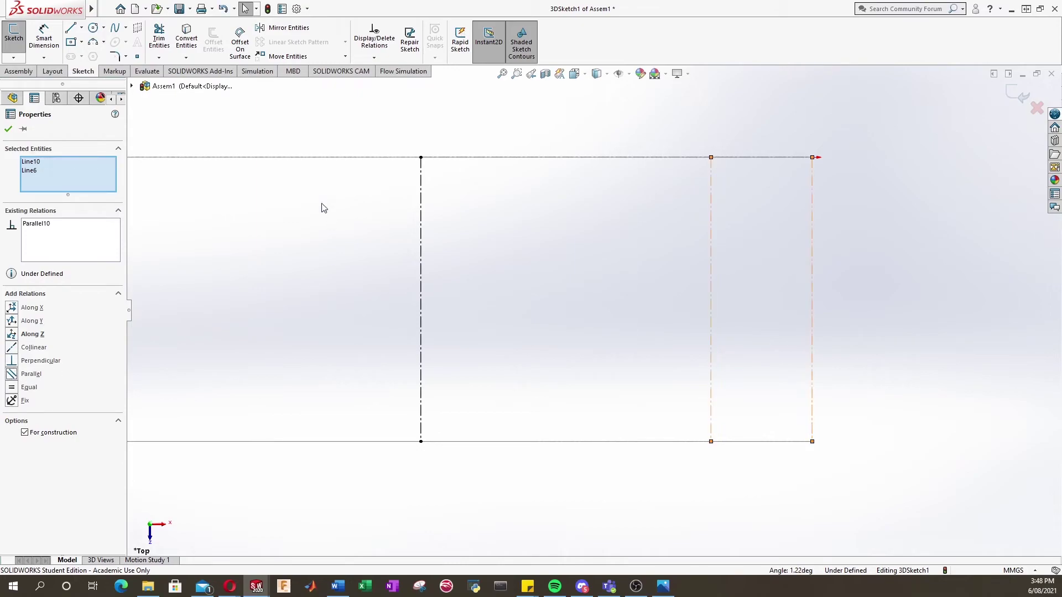
left_click(9, 130)
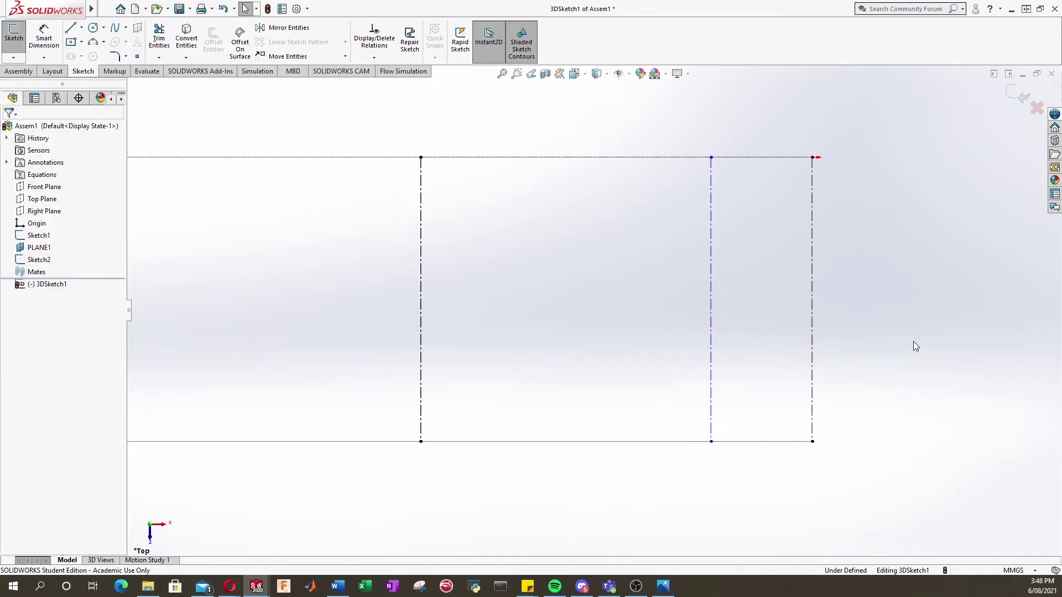
Try to set the distance between the top-chord cross line and the origin-side base cross line to 50 mm, and delete that dimension
scroll(593, 309, "up", 1)
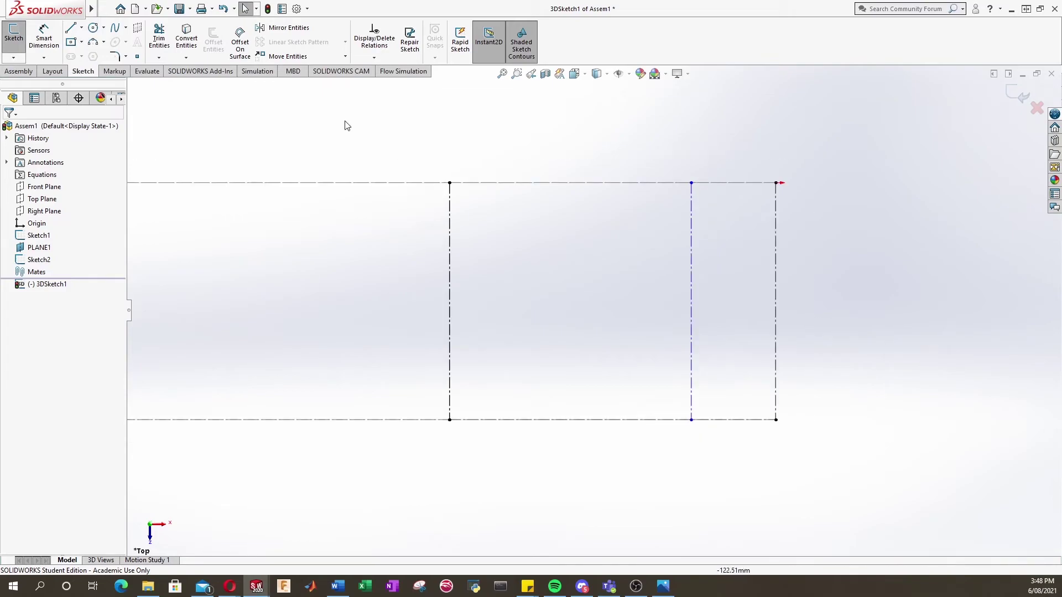
left_click(48, 50)
left_click(691, 275)
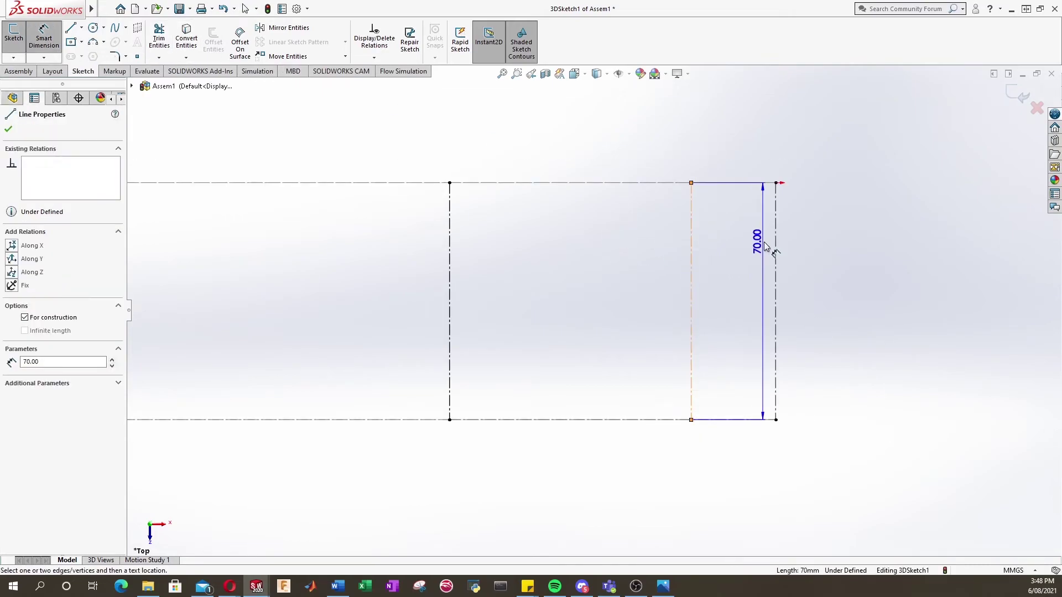
left_click(775, 250)
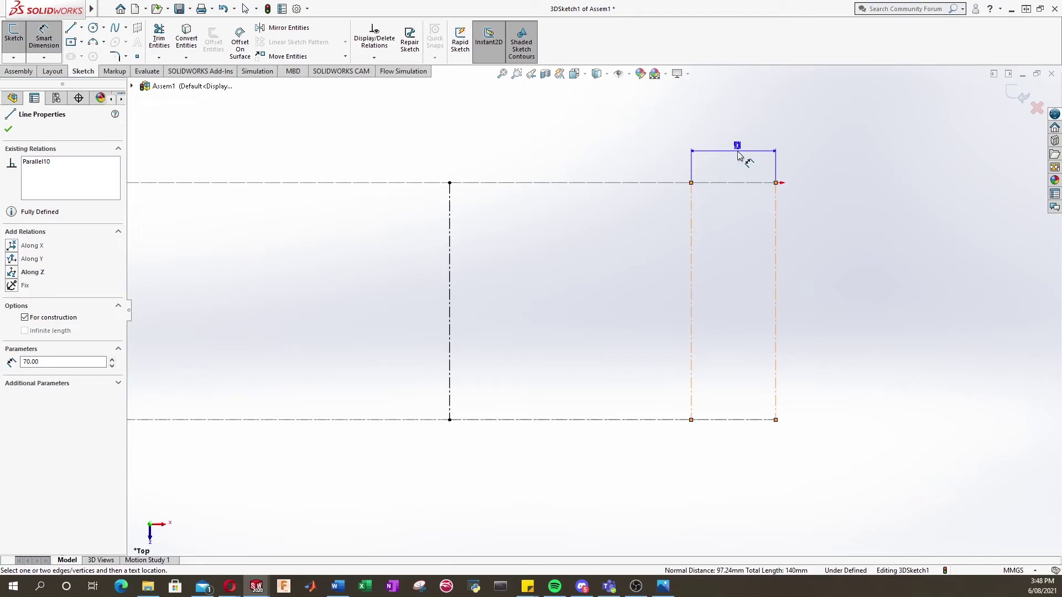
left_click(735, 133)
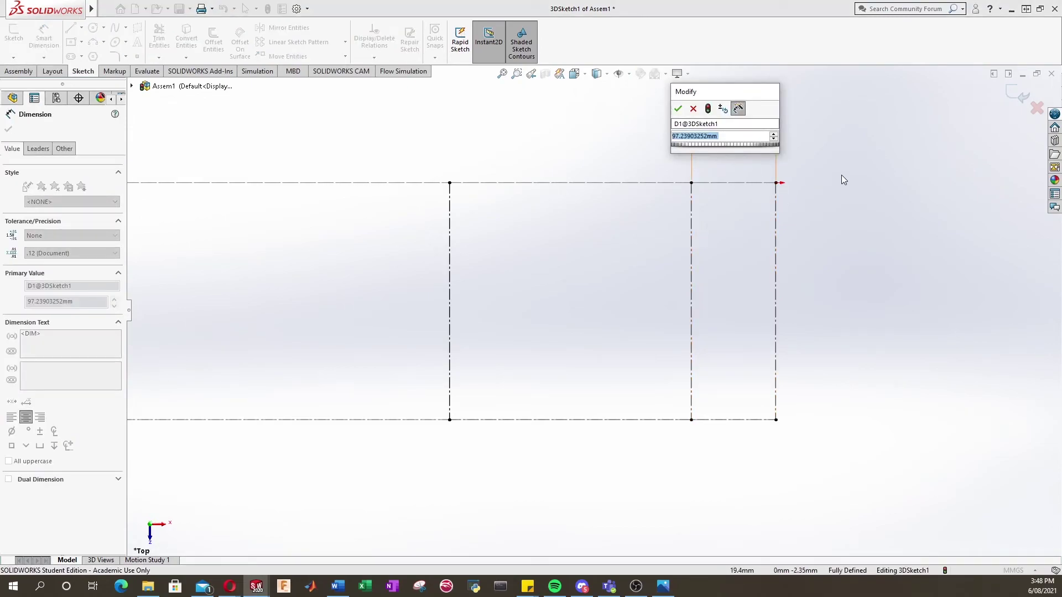
type("50")
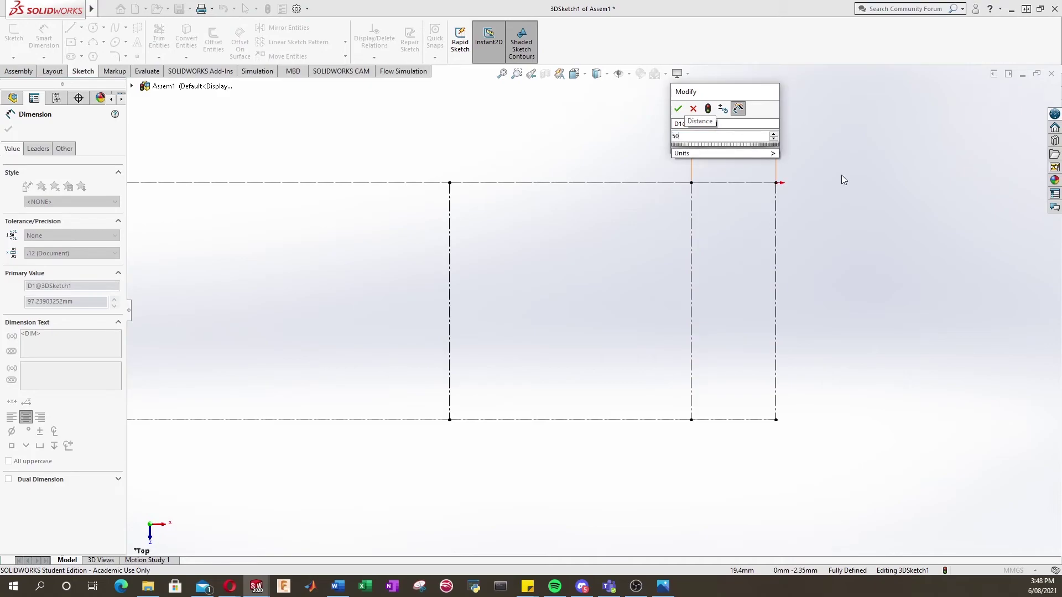
key("Return")
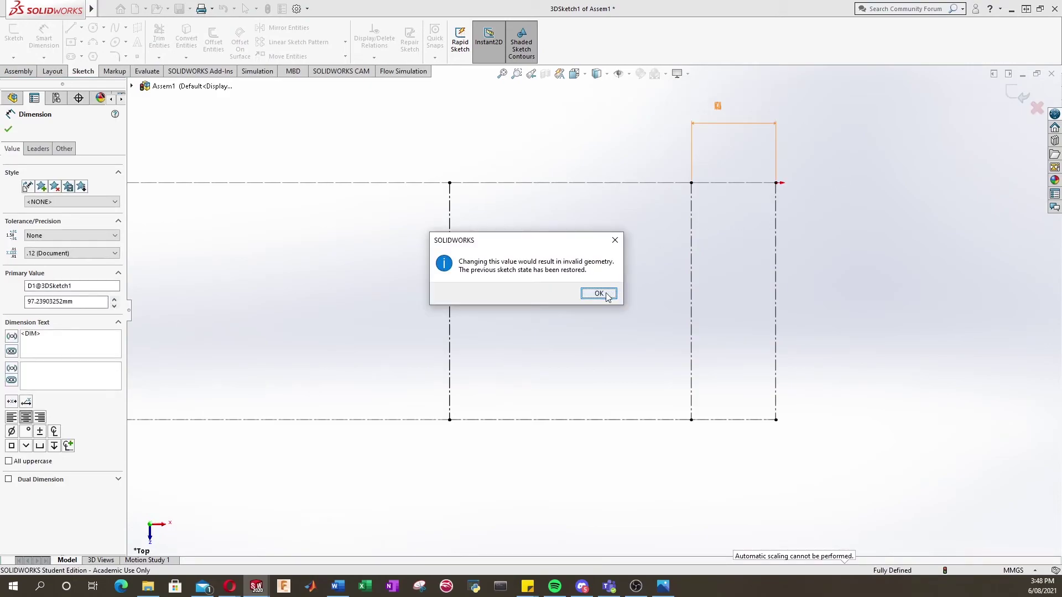
left_click(599, 293)
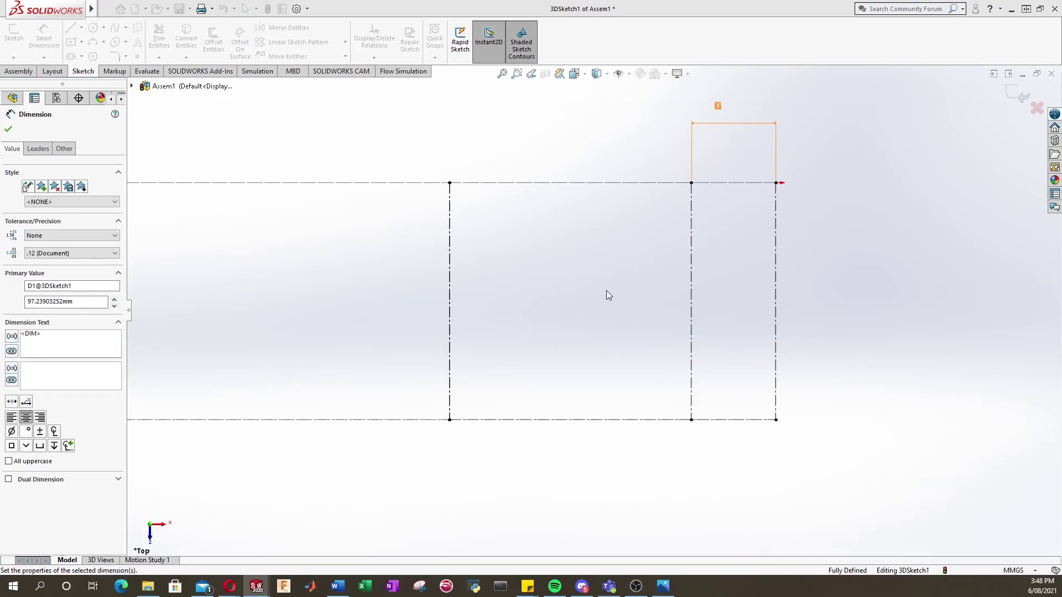
left_click(810, 160)
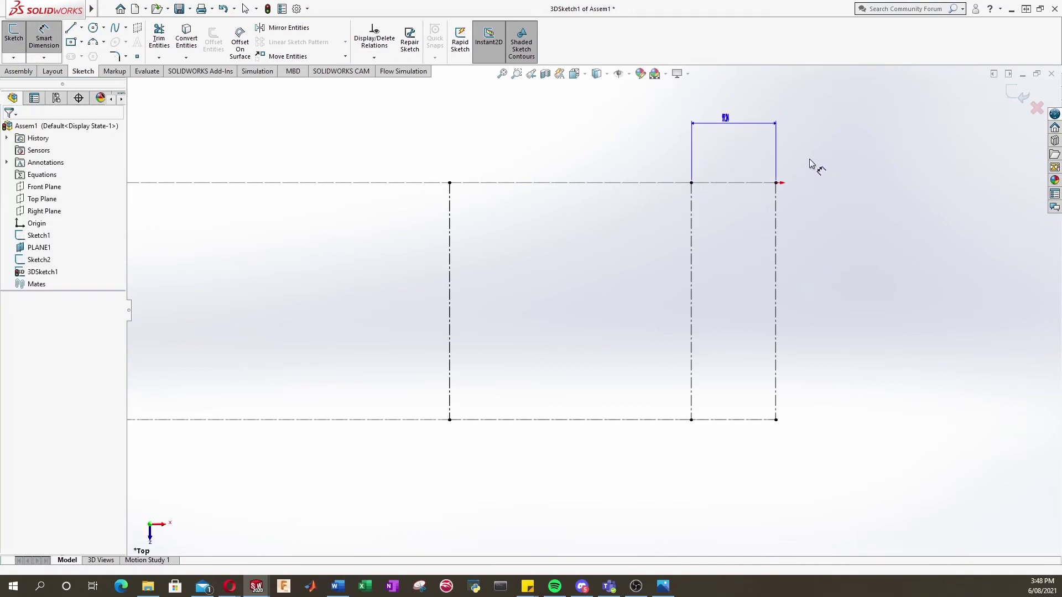
left_click(761, 125)
key("Delete")
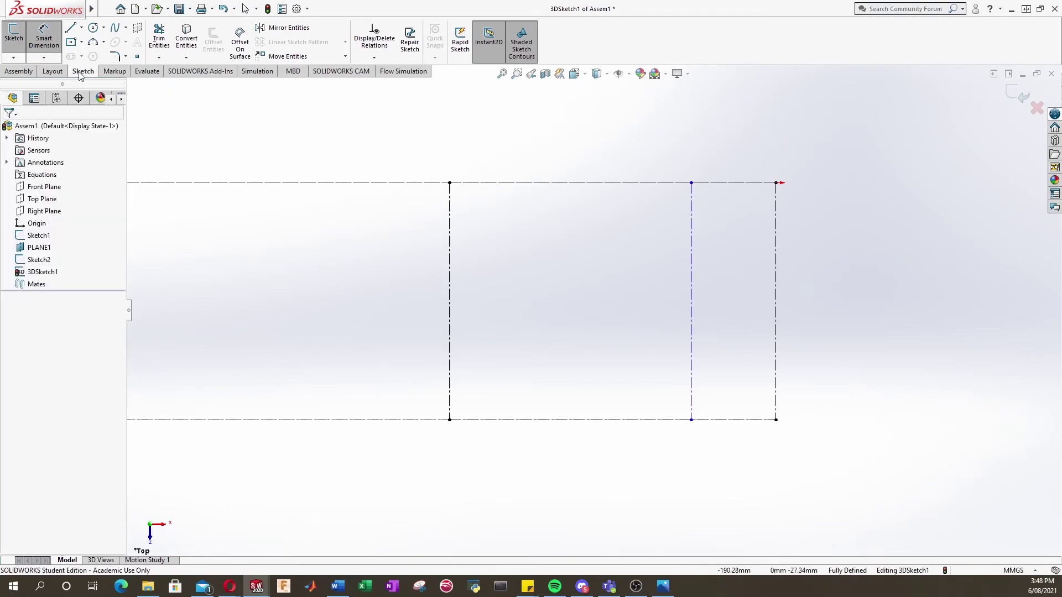
Try to set the distance from the top-chord cross line to the origin corner point to 20 mm, and delete that dimension
left_click(691, 204)
left_click(776, 183)
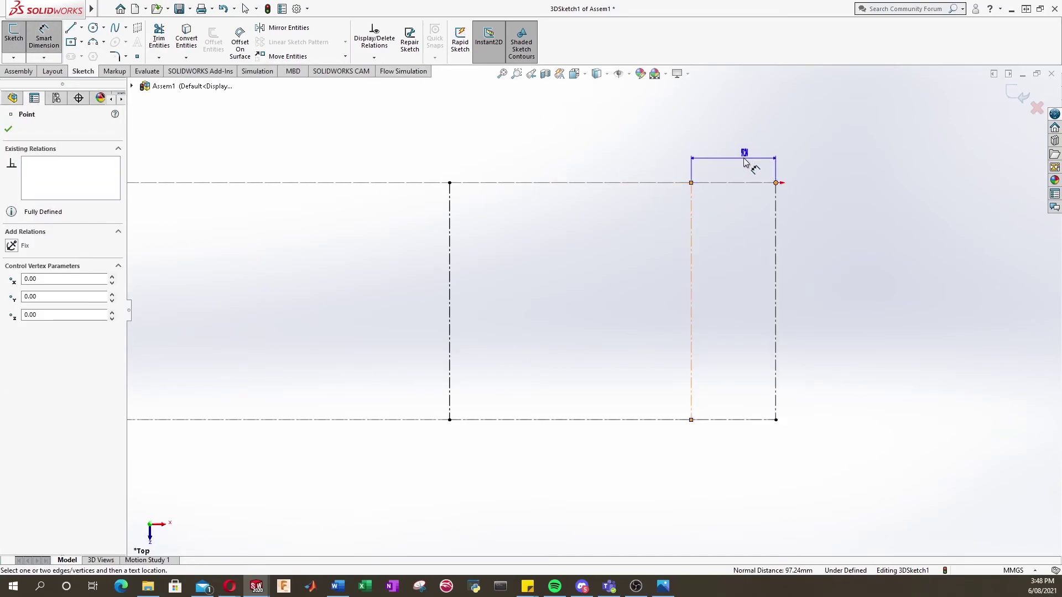
left_click(740, 150)
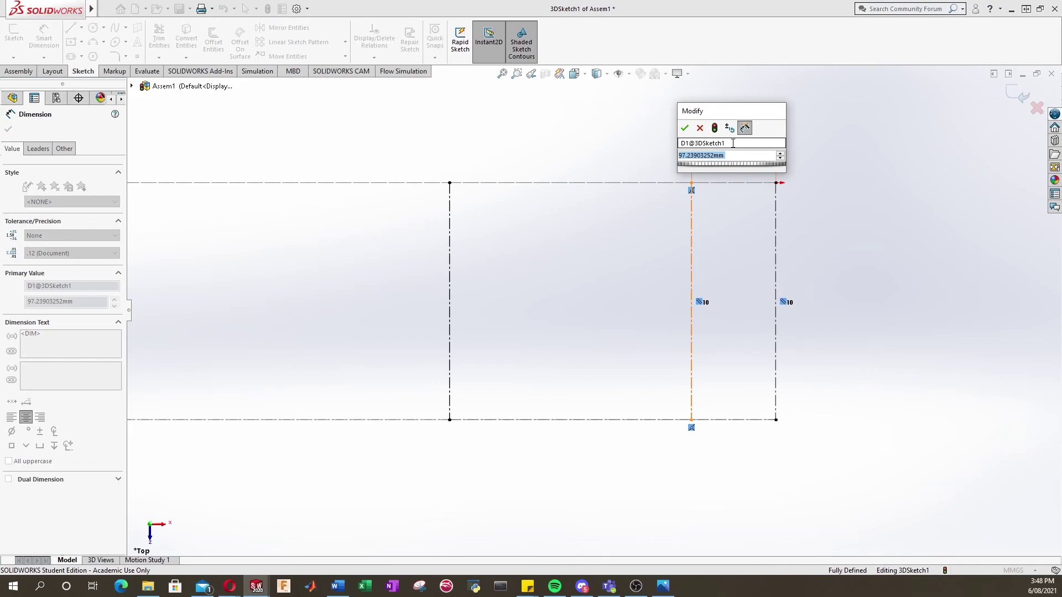
type("20")
key("Return")
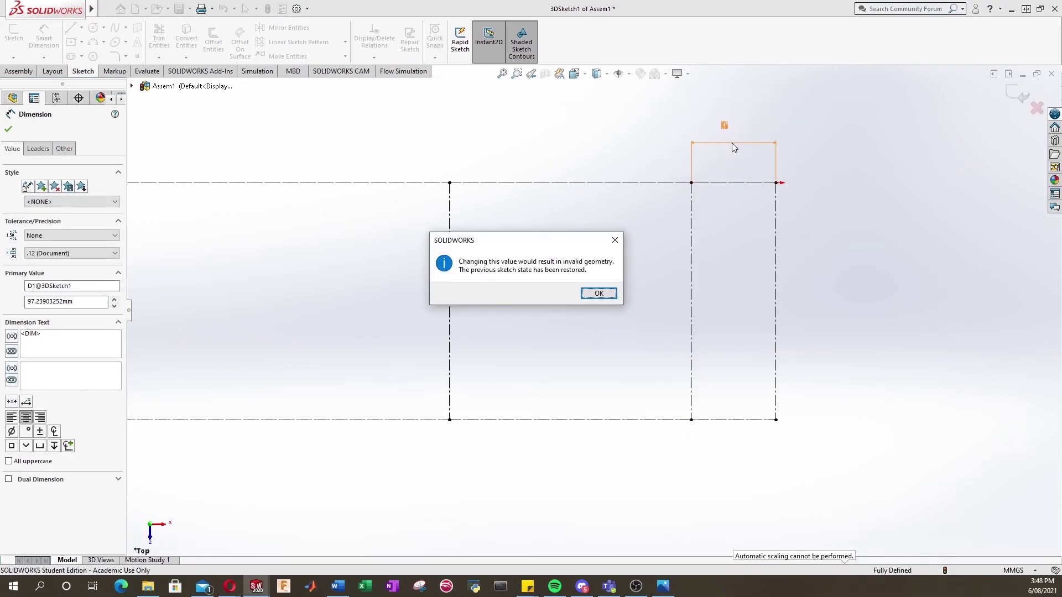
left_click(600, 292)
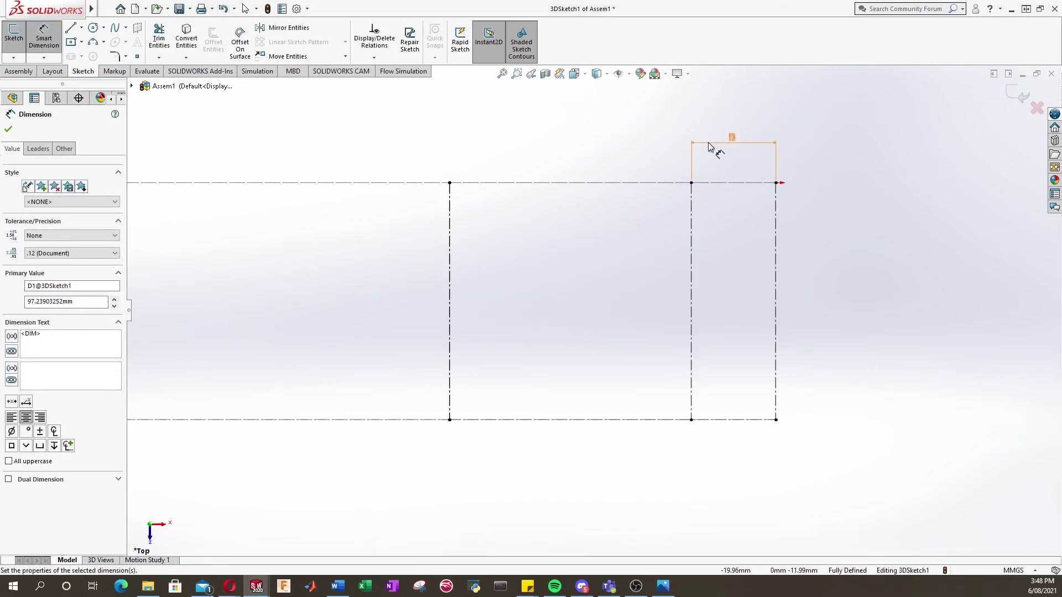
double_click(709, 145)
key("Escape")
key("Delete")
Dimension the top-chord cross line 115 mm from the base cross line at the inner verticals, and exit the 3D sketch
left_click(44, 38)
left_click(692, 248)
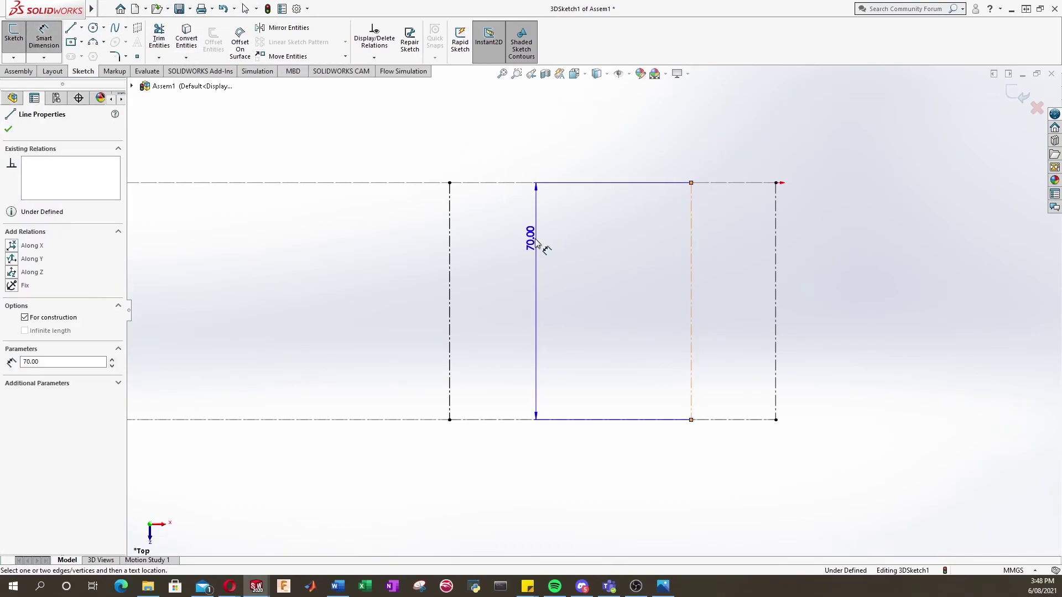
left_click(449, 254)
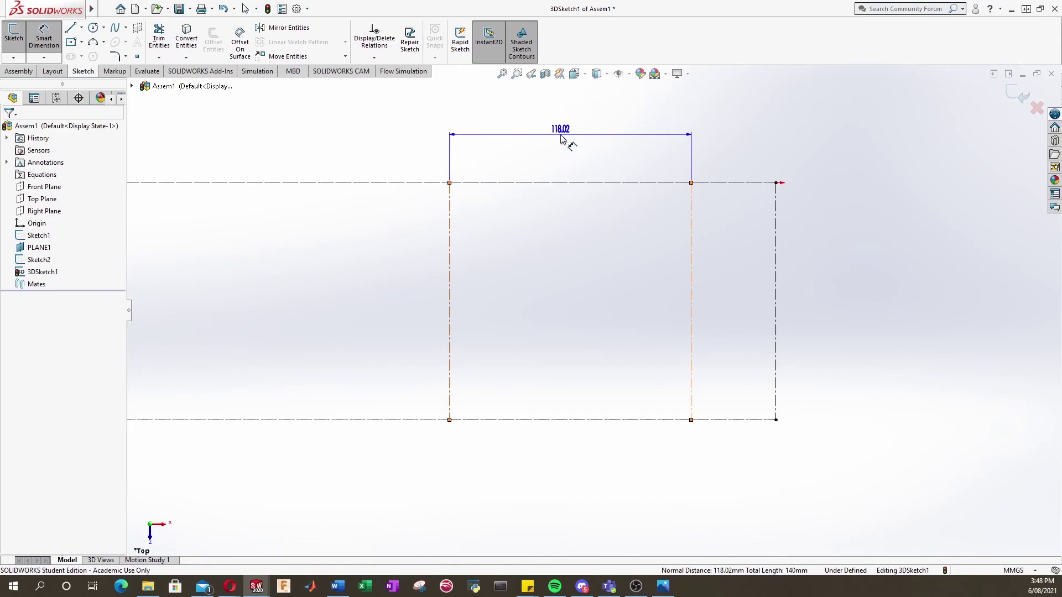
left_click(562, 139)
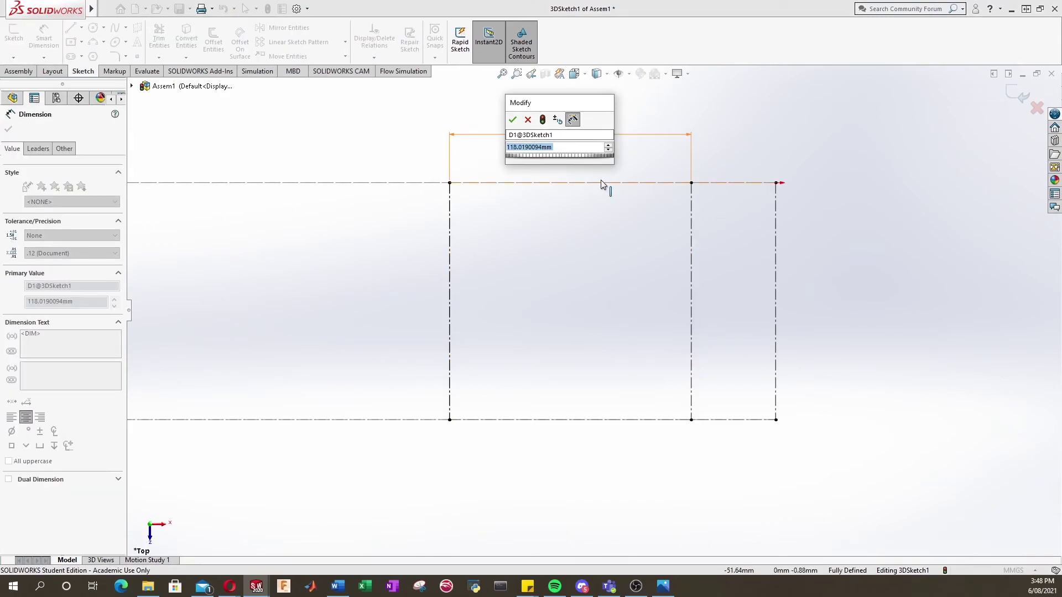
type("115")
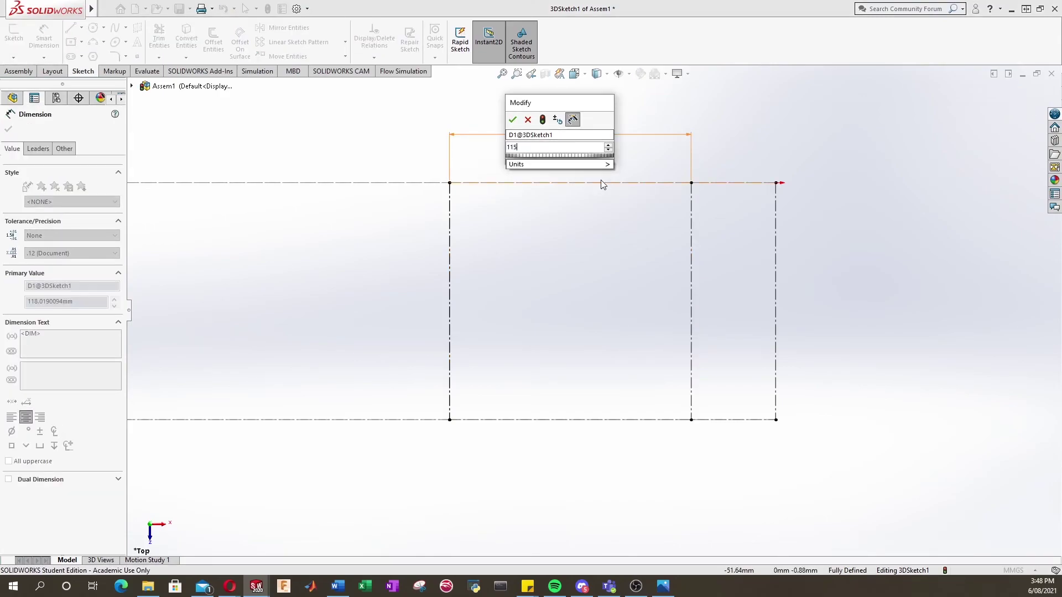
key("Return")
key("Escape")
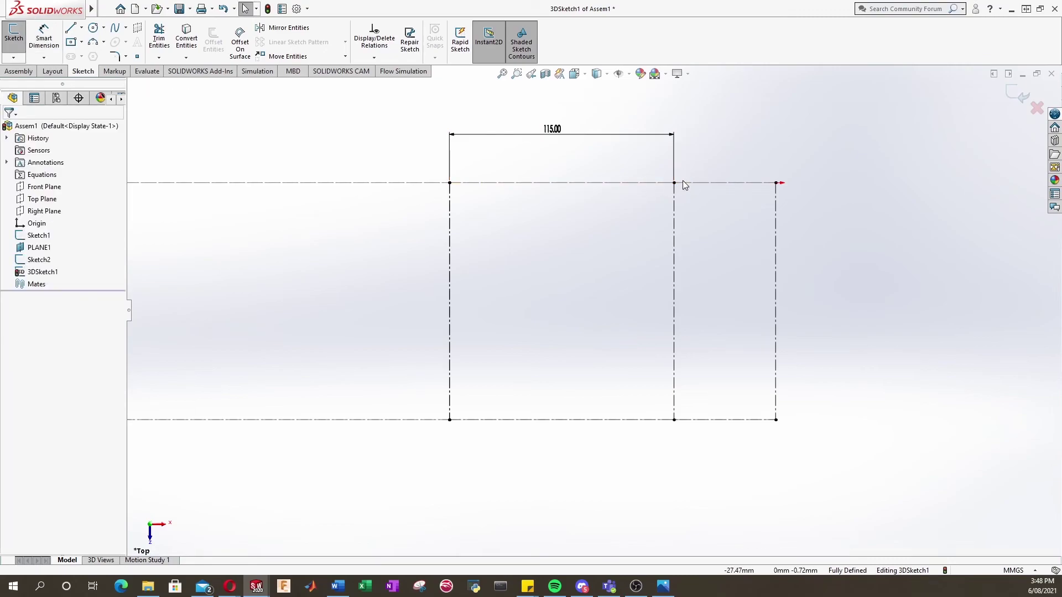
left_click(1014, 97)
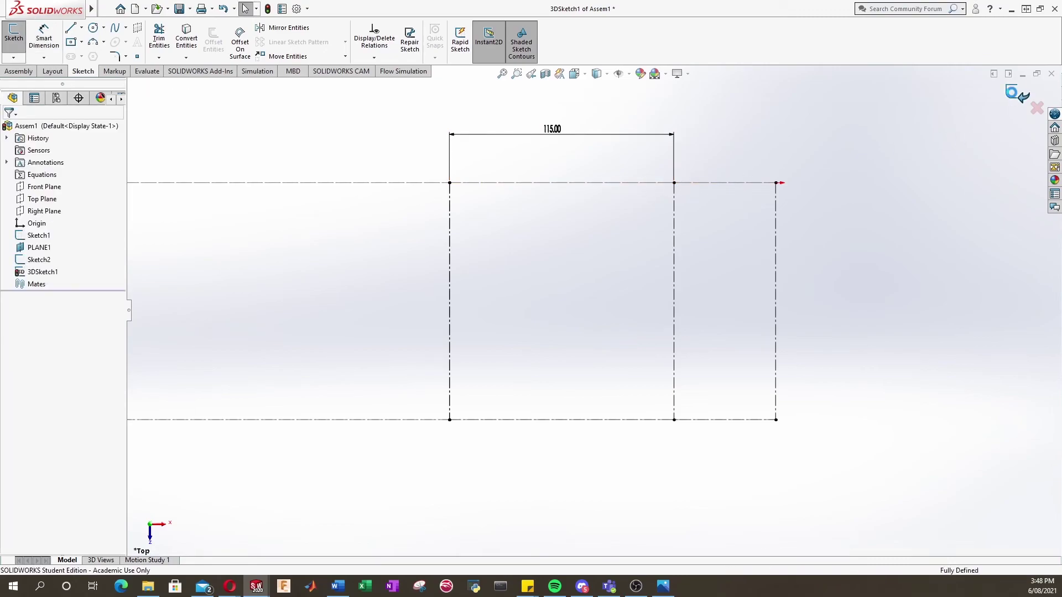
mouse_move(500, 391)
middle_mouse_down()
mouse_move(508, 225)
mouse_move(498, 194)
mouse_move(510, 279)
middle_mouse_up()
left_click(685, 287)
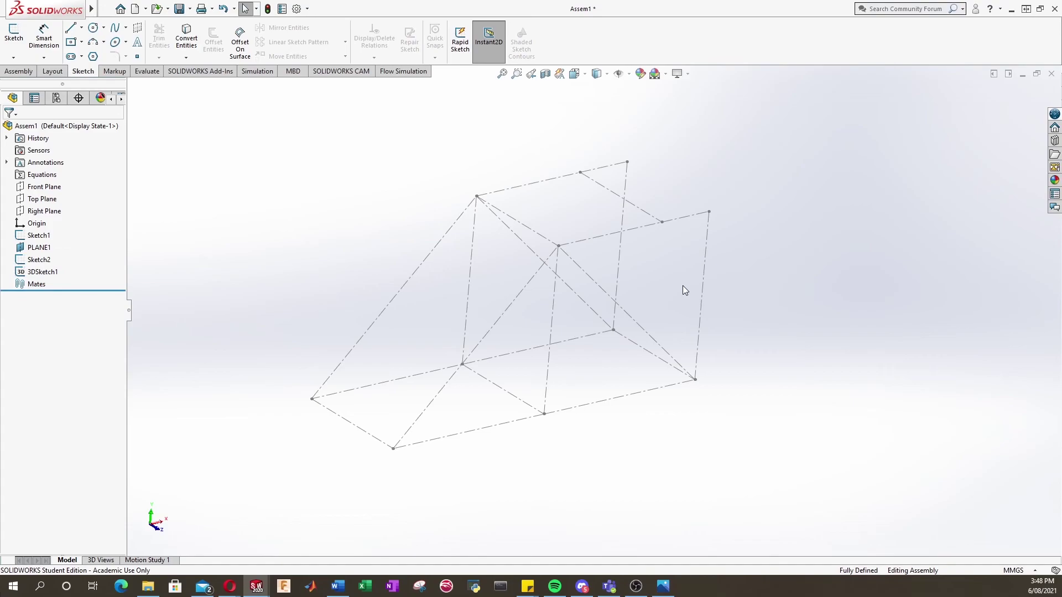
mouse_move(525, 199)
middle_mouse_down()
mouse_move(514, 209)
mouse_move(514, 200)
mouse_move(614, 250)
middle_mouse_up()
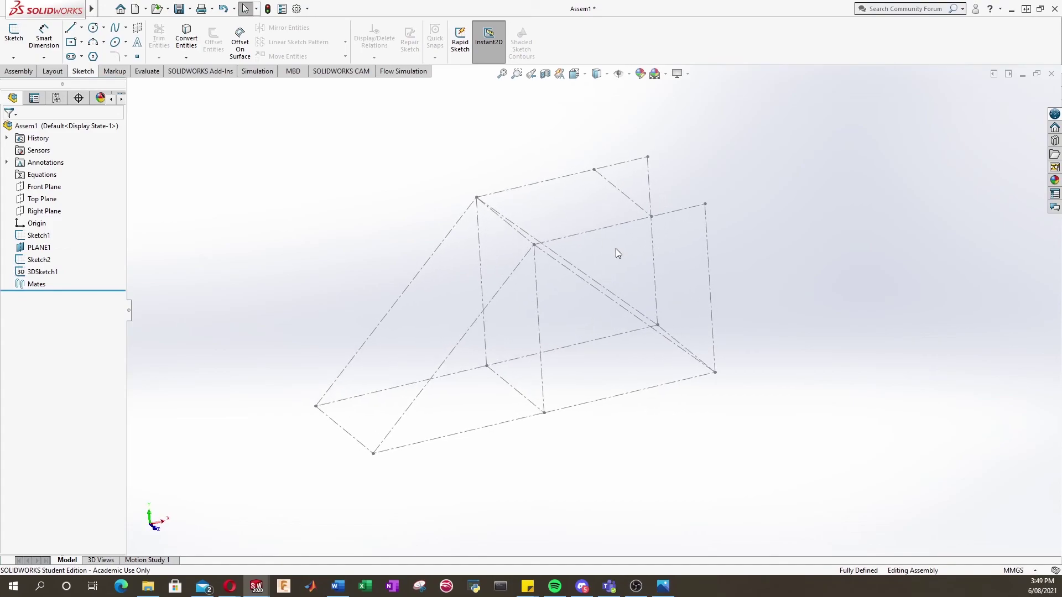